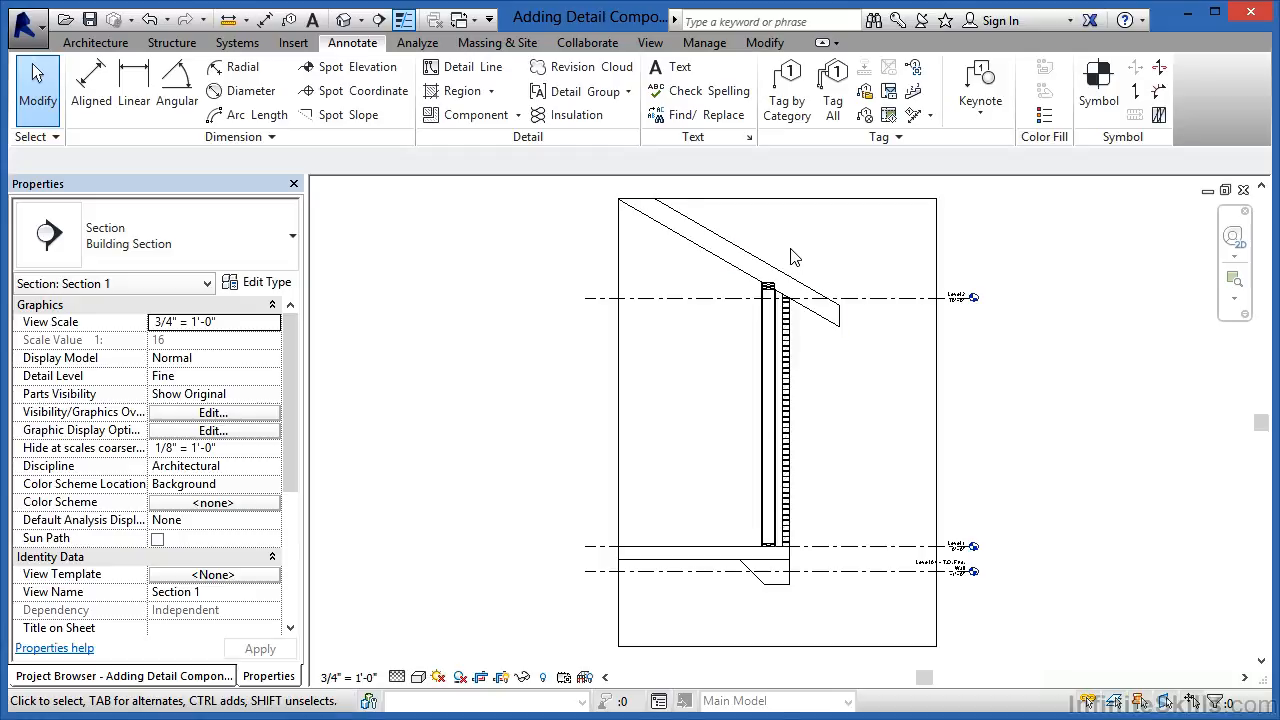
- Add a text note reading "2x6" with a two-segment leader pointing to the upper top plate at the wall's head
scroll(790, 256, up, 5)
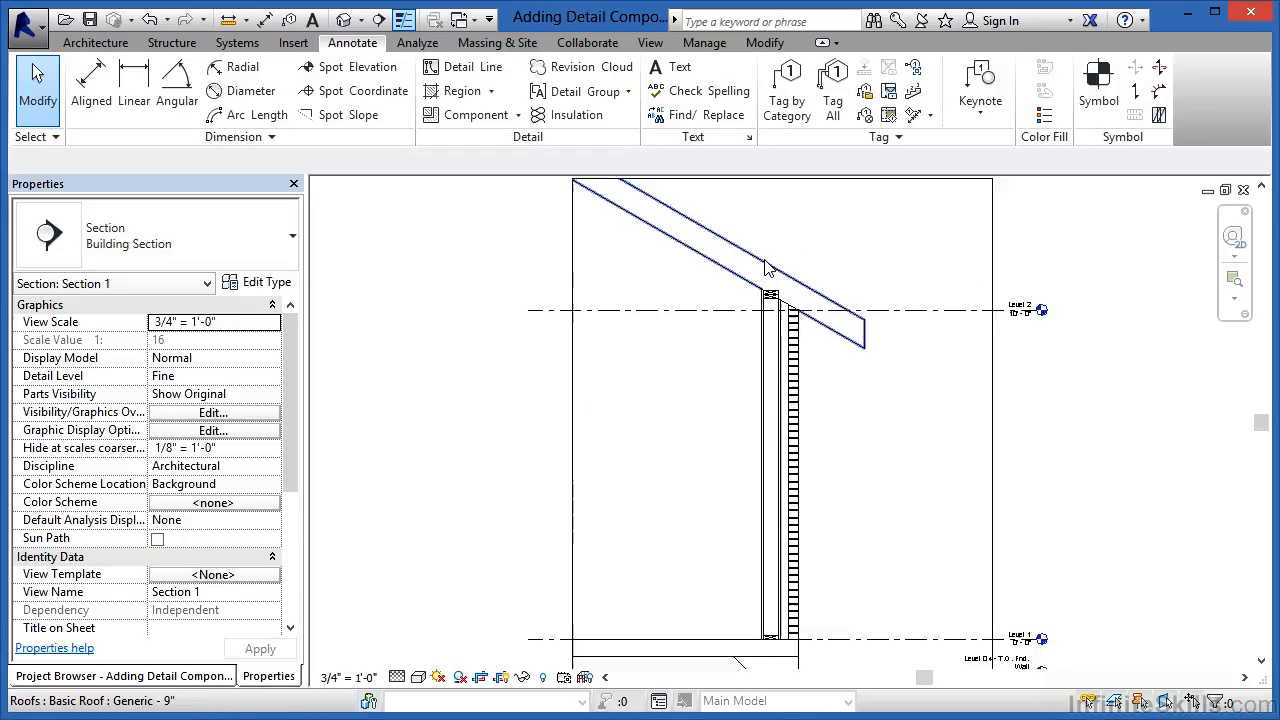
scroll(812, 333, up, 3)
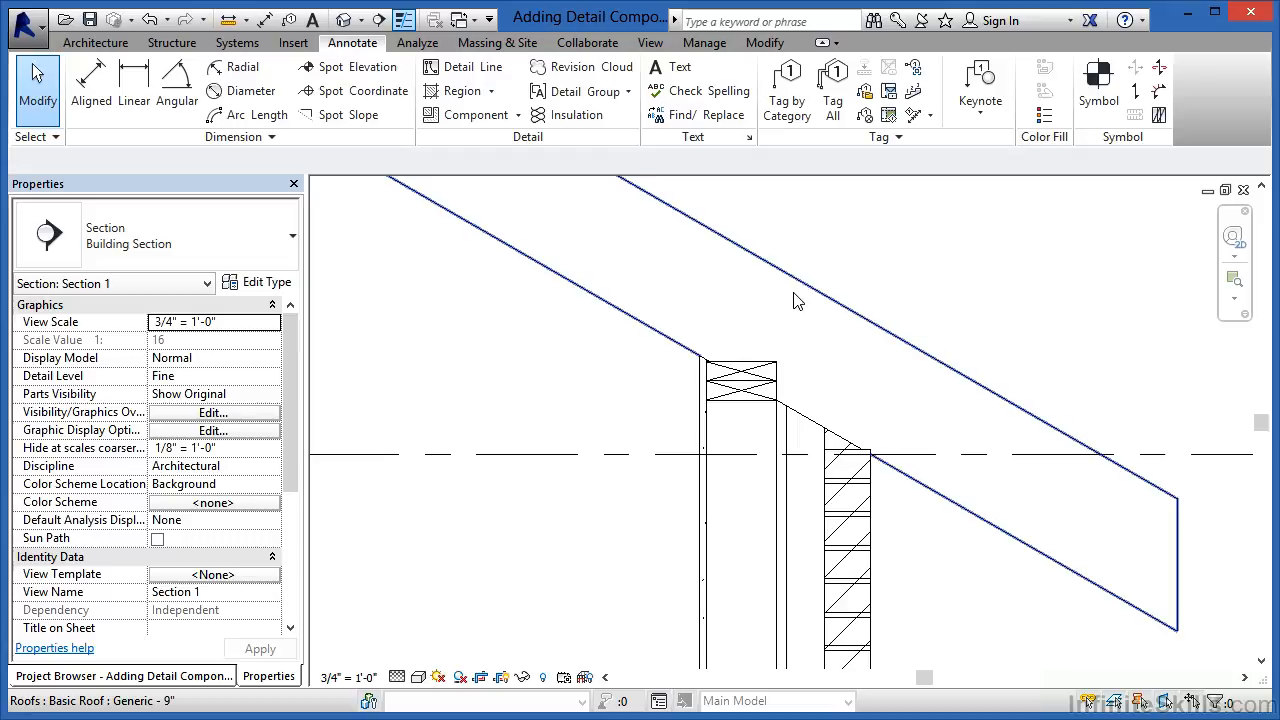
middle_drag(868, 356, 990, 398)
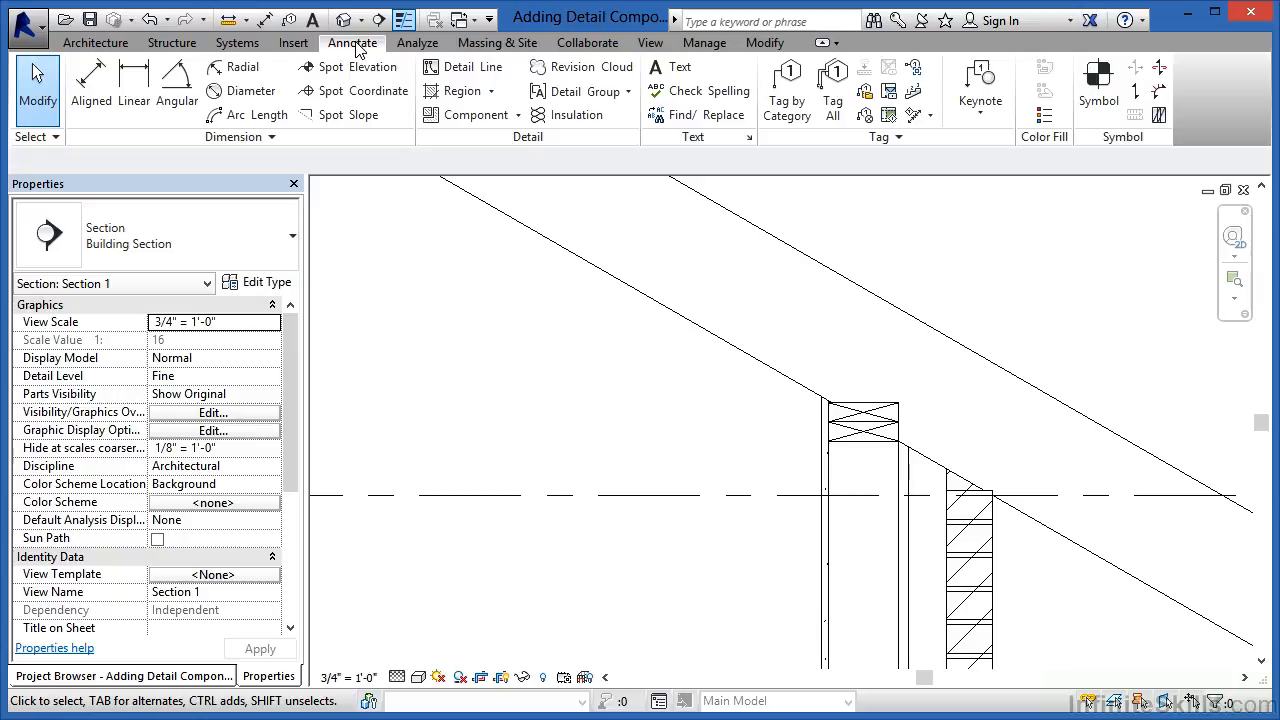
click(680, 68)
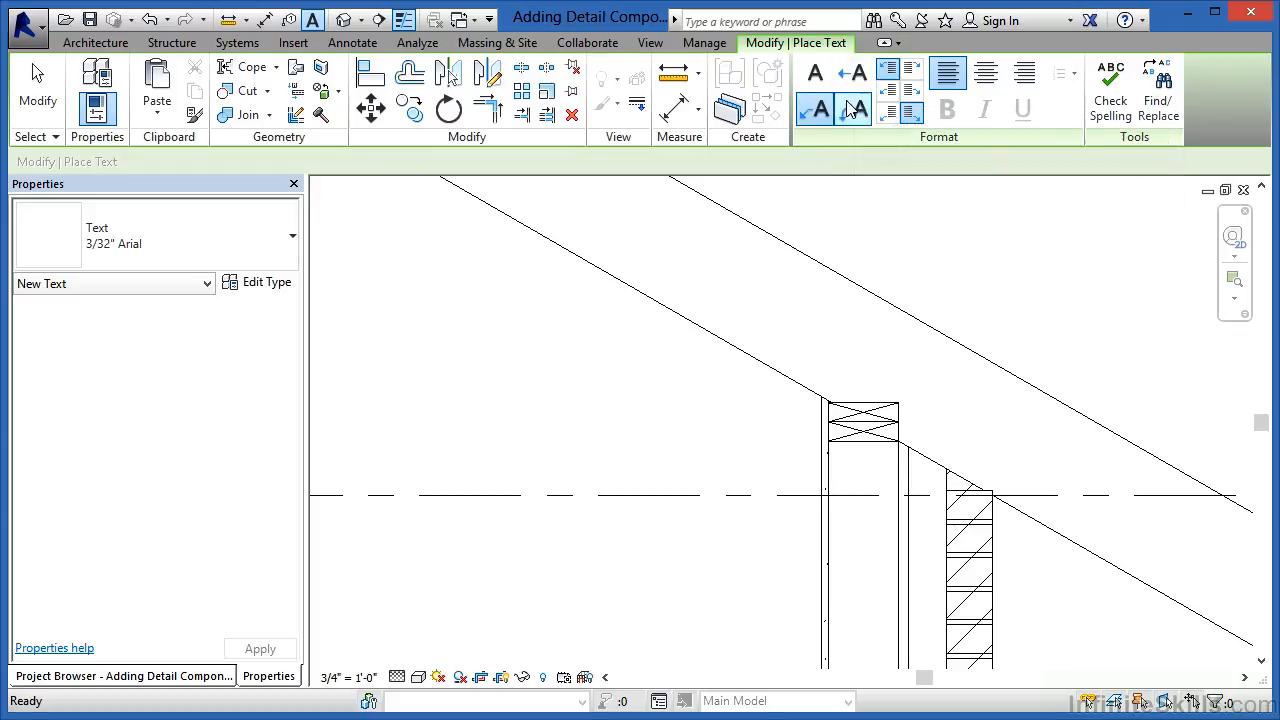
click(816, 112)
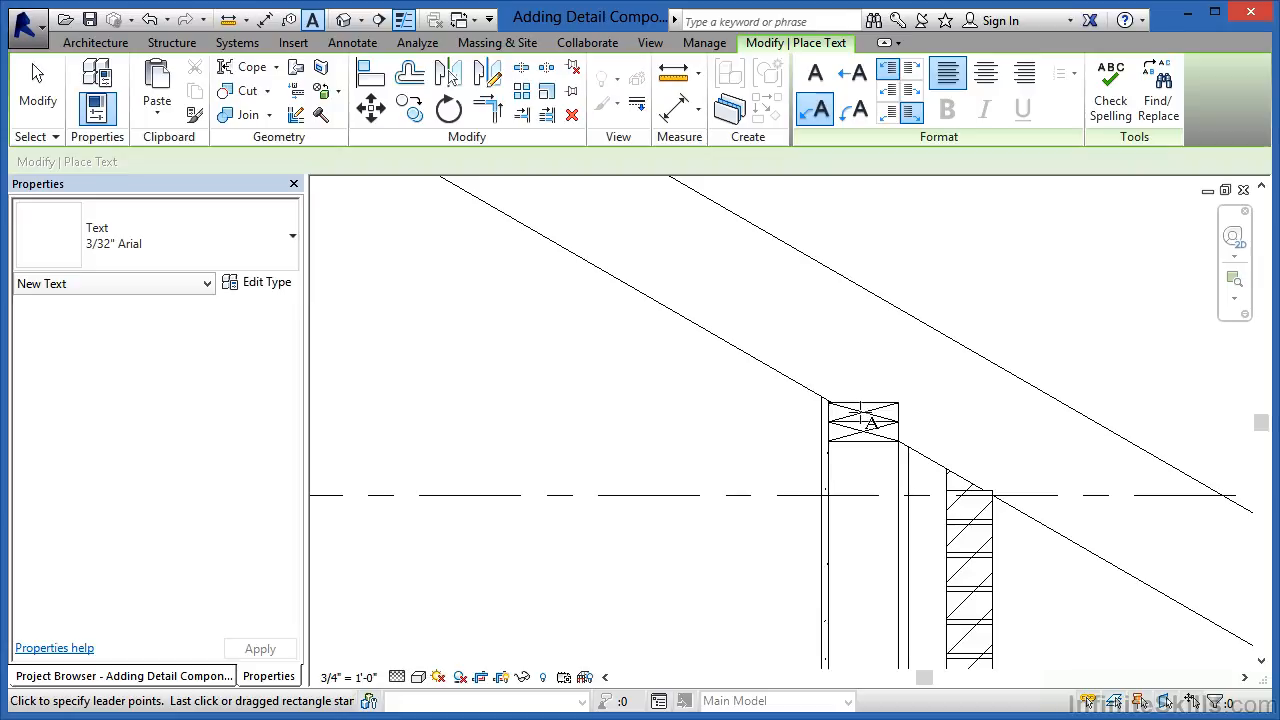
click(855, 408)
click(732, 383)
click(655, 382)
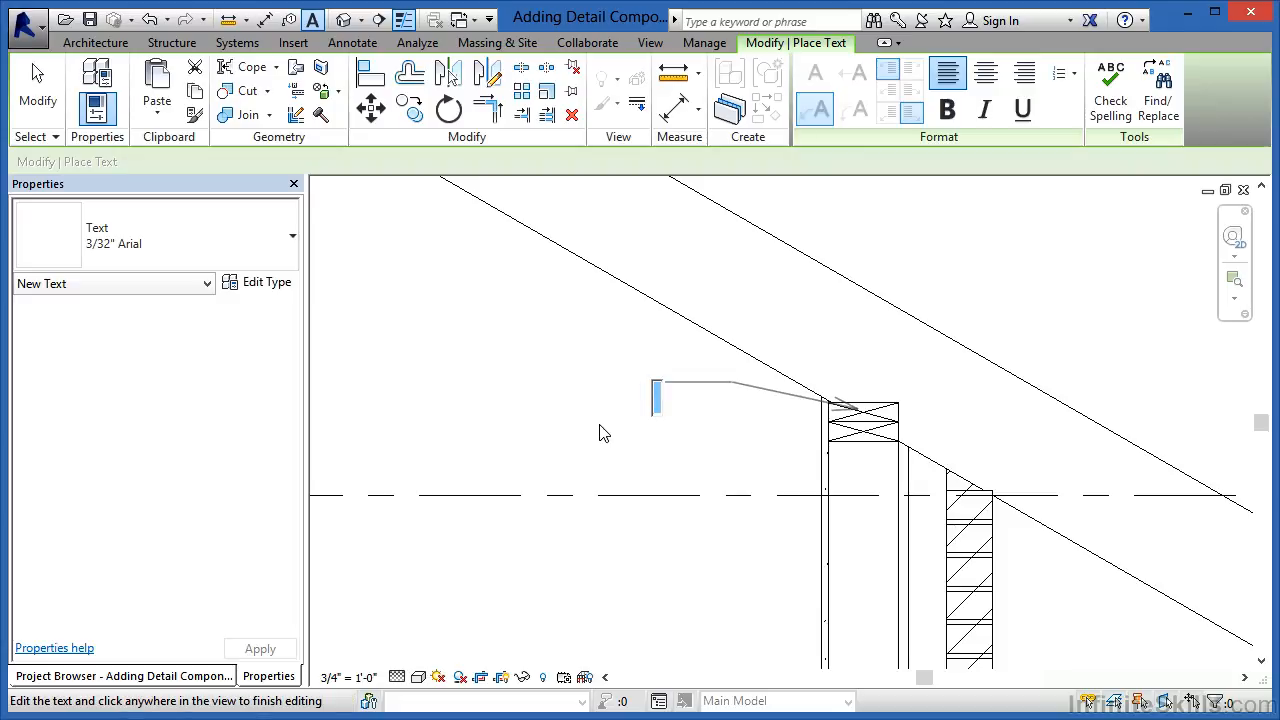
text(2x6)
- Keep the note's text type at 3/32" Arial and finish placing the text note
click(152, 247)
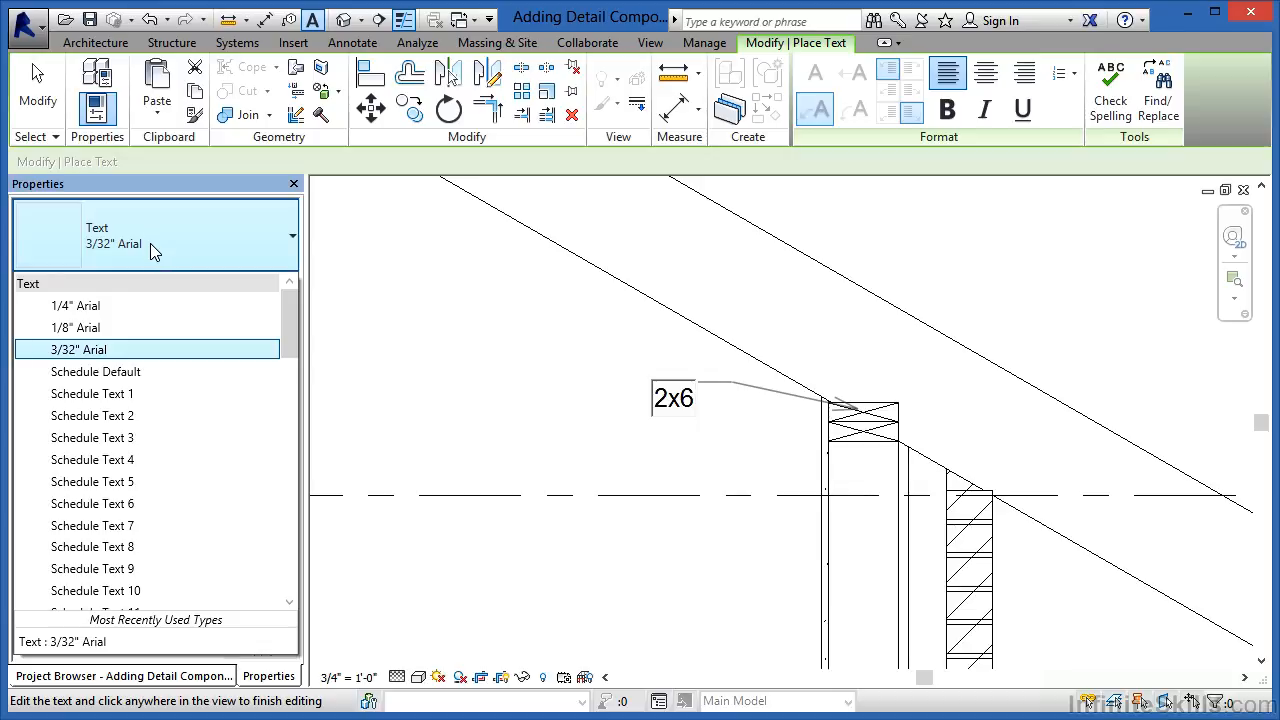
click(92, 350)
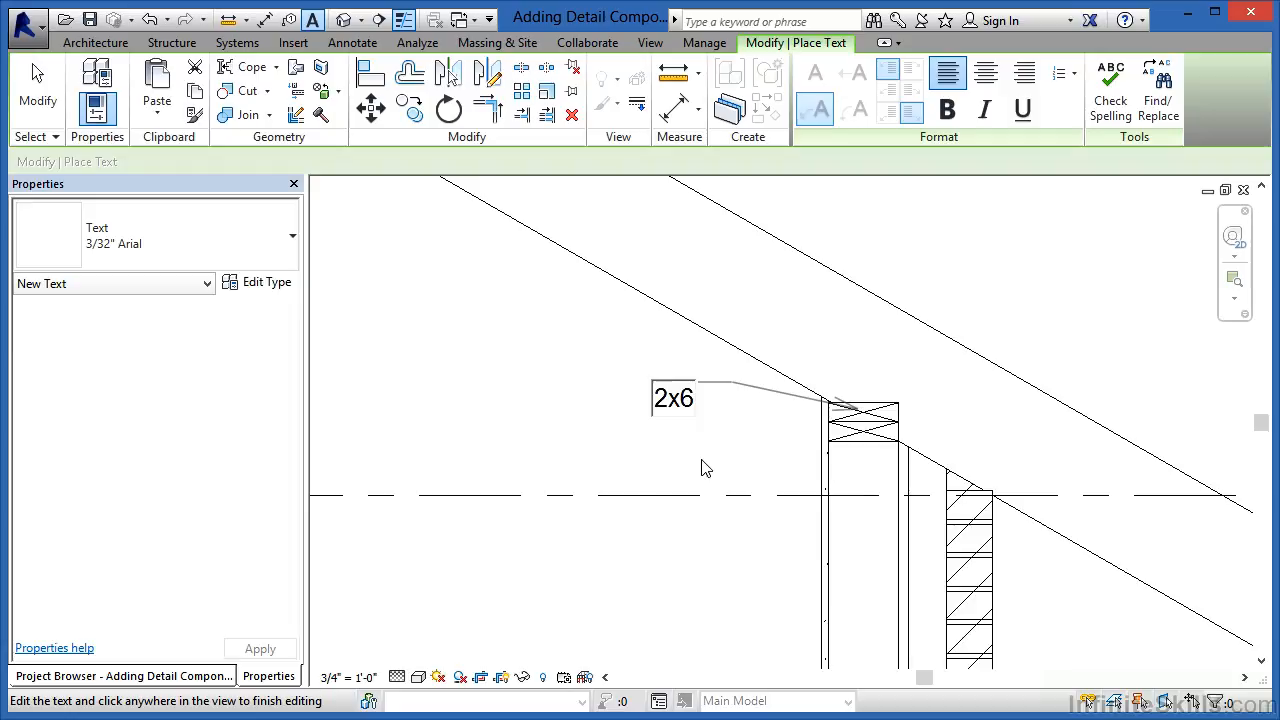
click(744, 463)
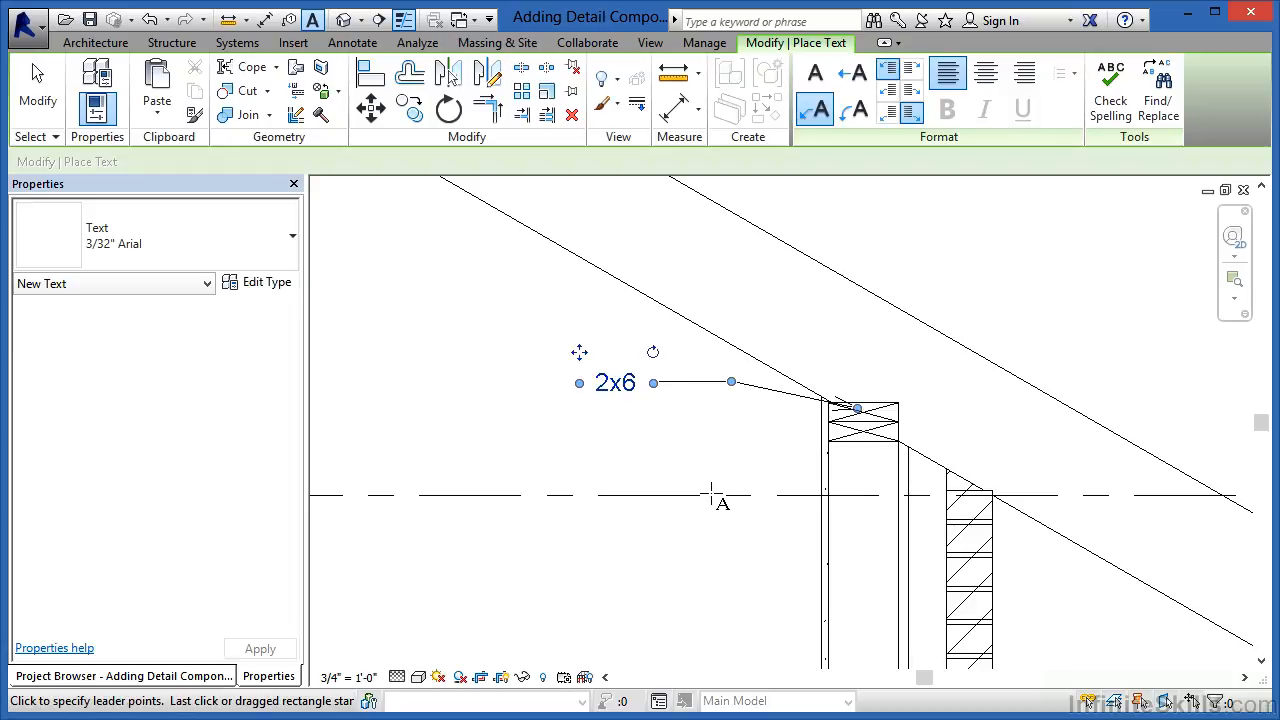
key(Escape)
key(Escape)
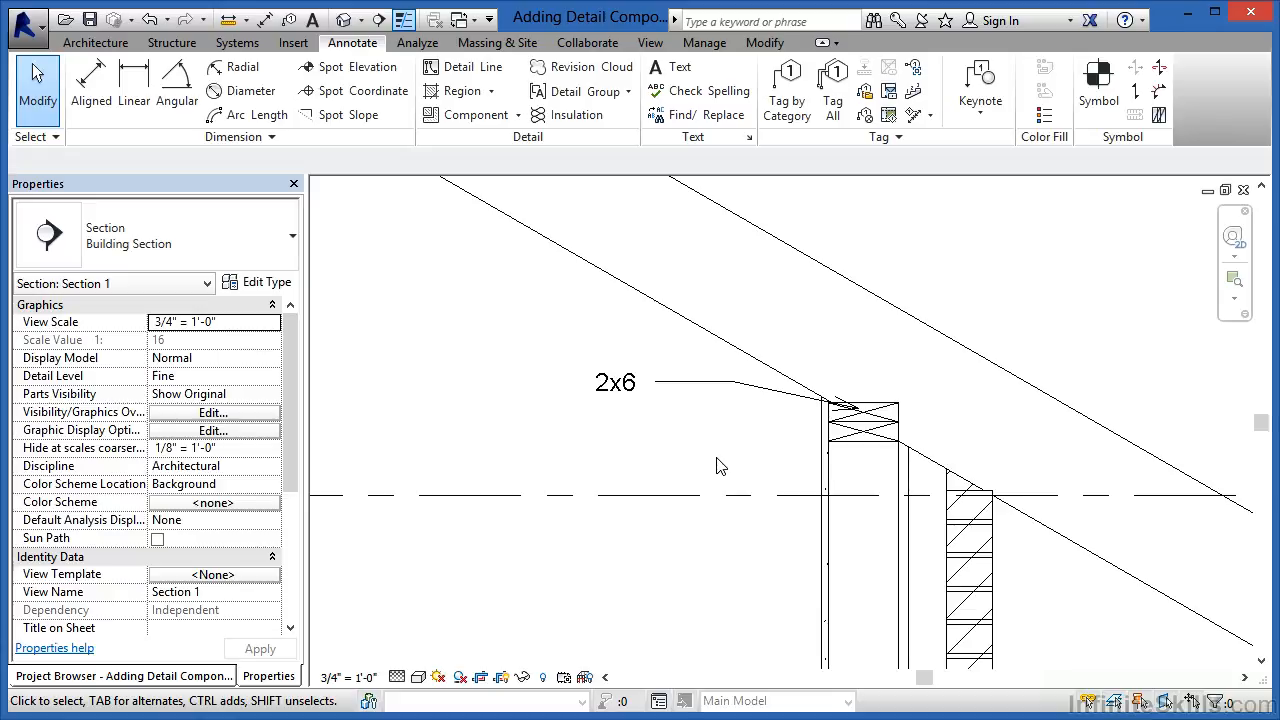
- Move the upper 2x6 lumber section sideways away from its text note, and undo the move
click(722, 390)
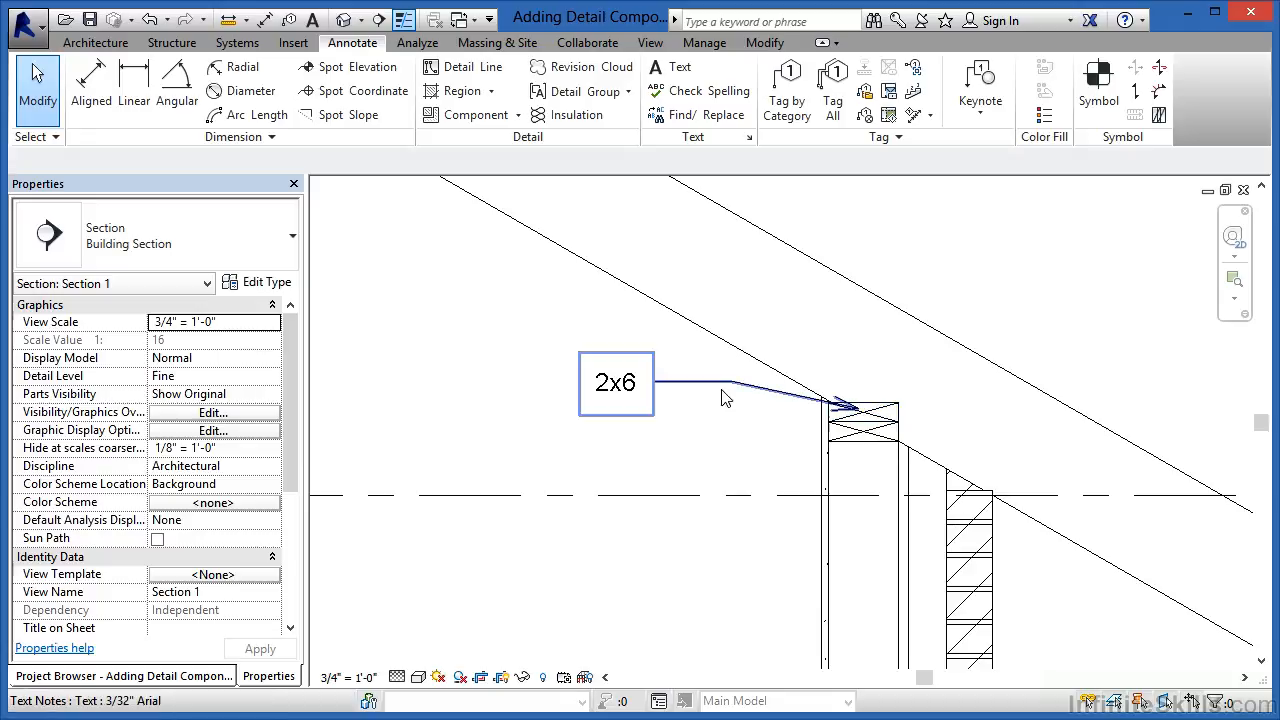
click(885, 415)
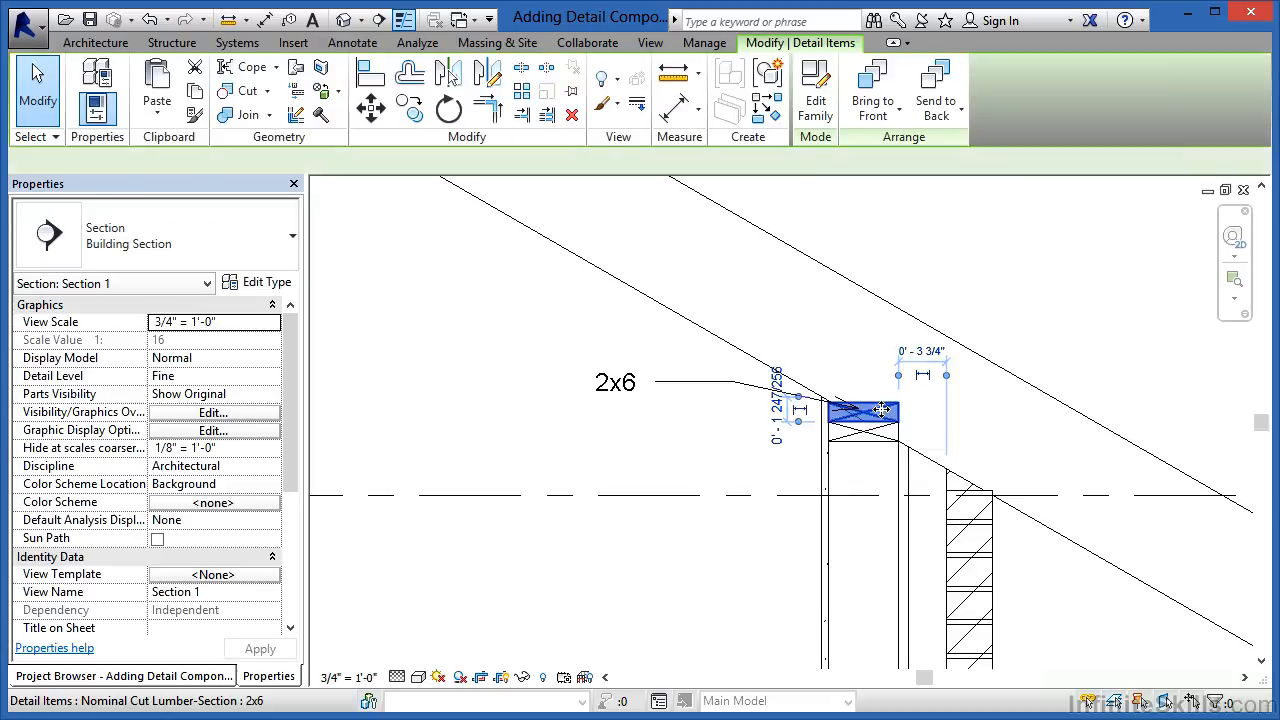
drag(888, 413, 974, 417)
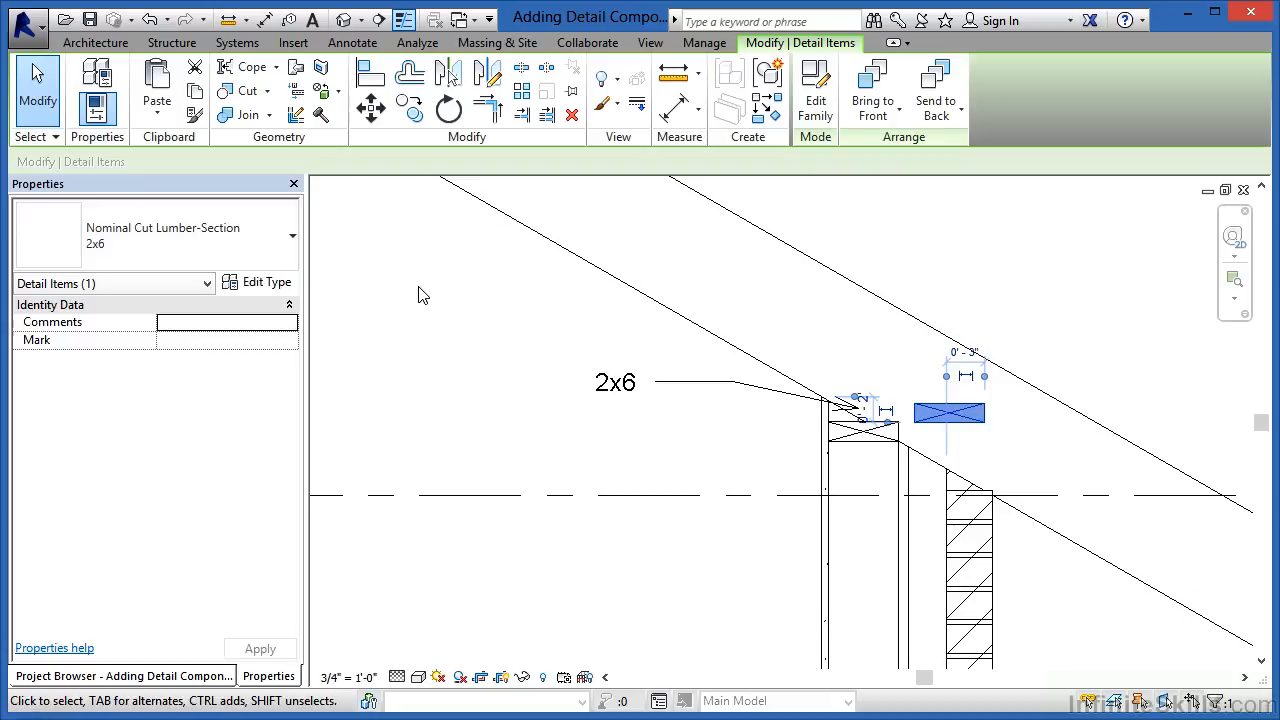
click(148, 20)
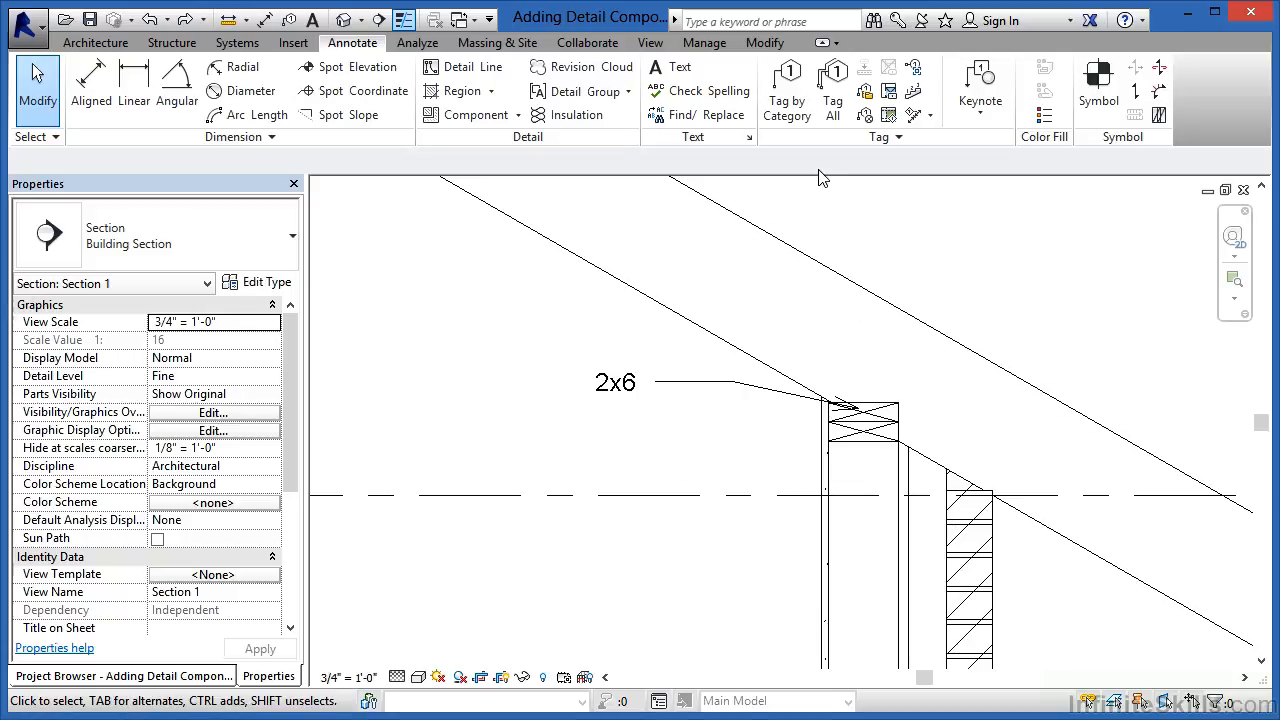
- Tag the lower top plate by category with a leader and place the tag just below the 2x6 text note
click(790, 110)
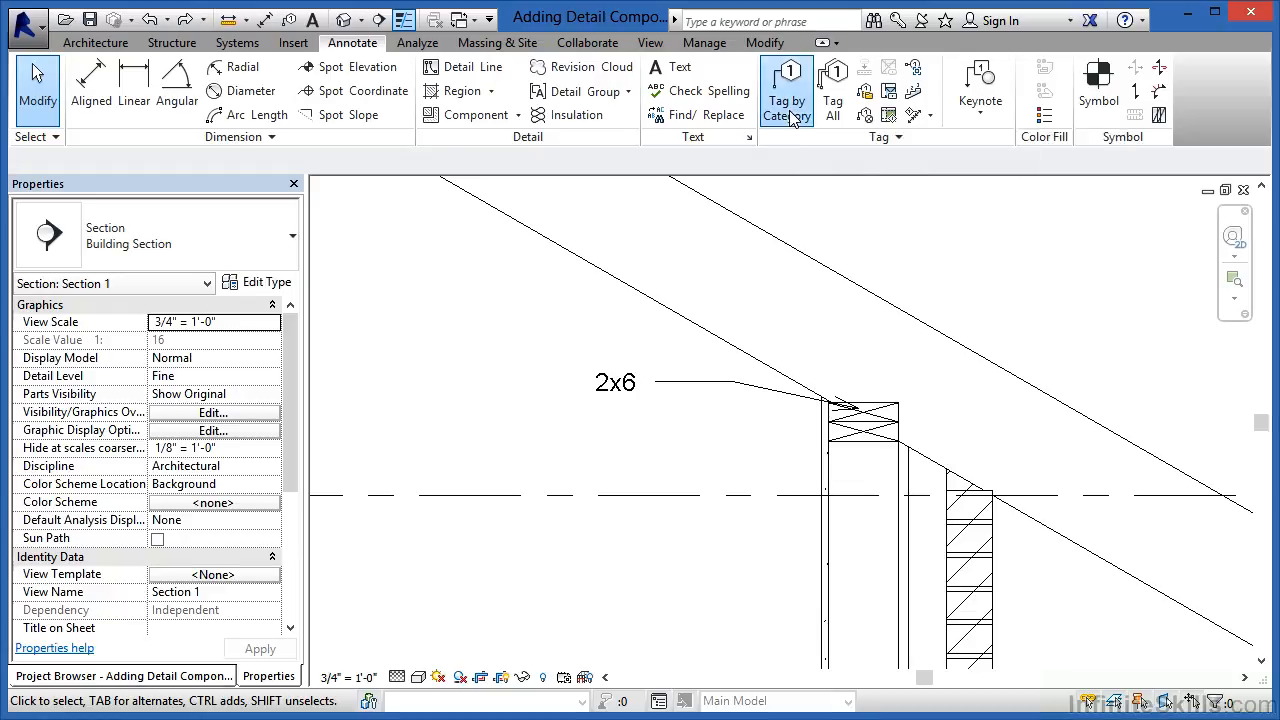
click(903, 545)
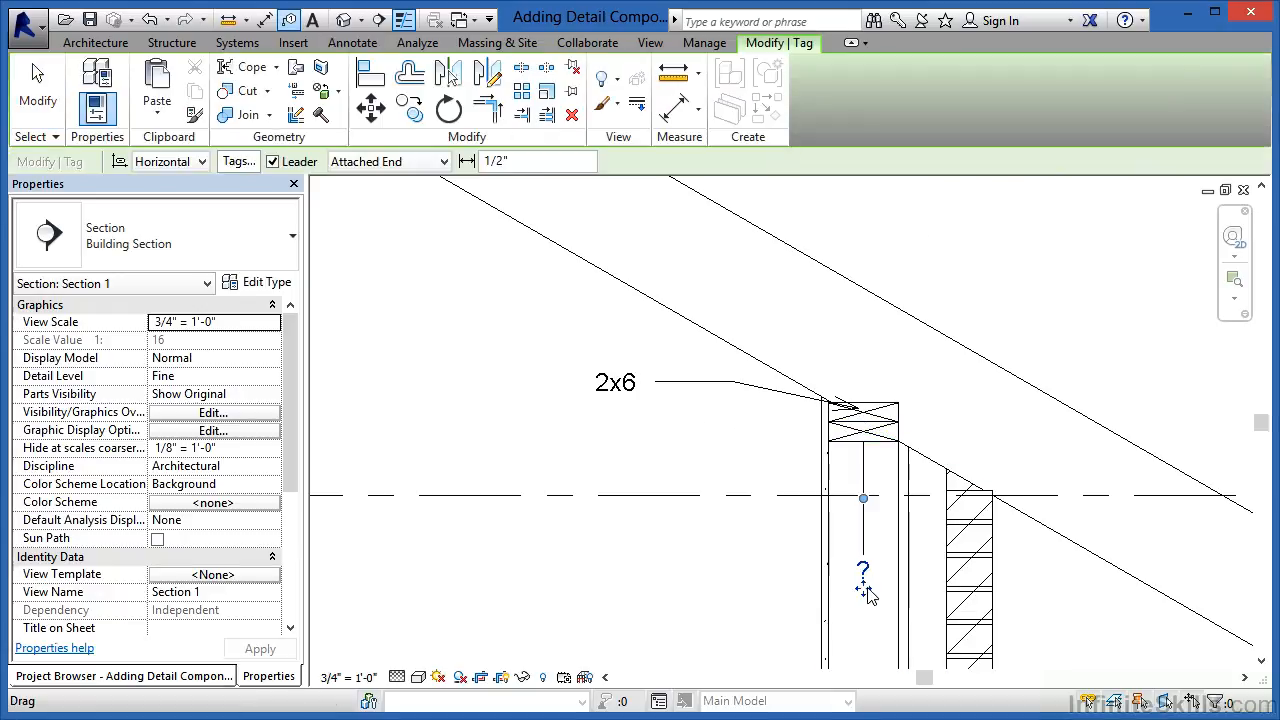
drag(863, 588, 603, 451)
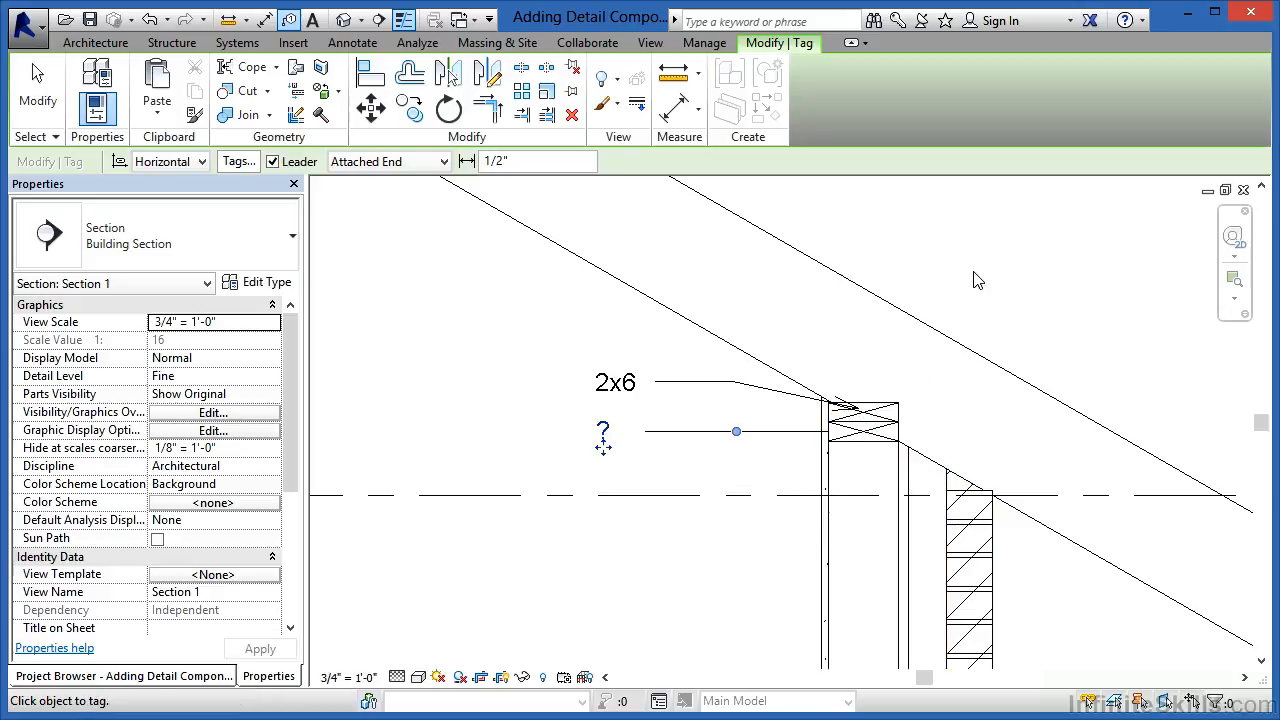
key(Escape)
key(Escape)
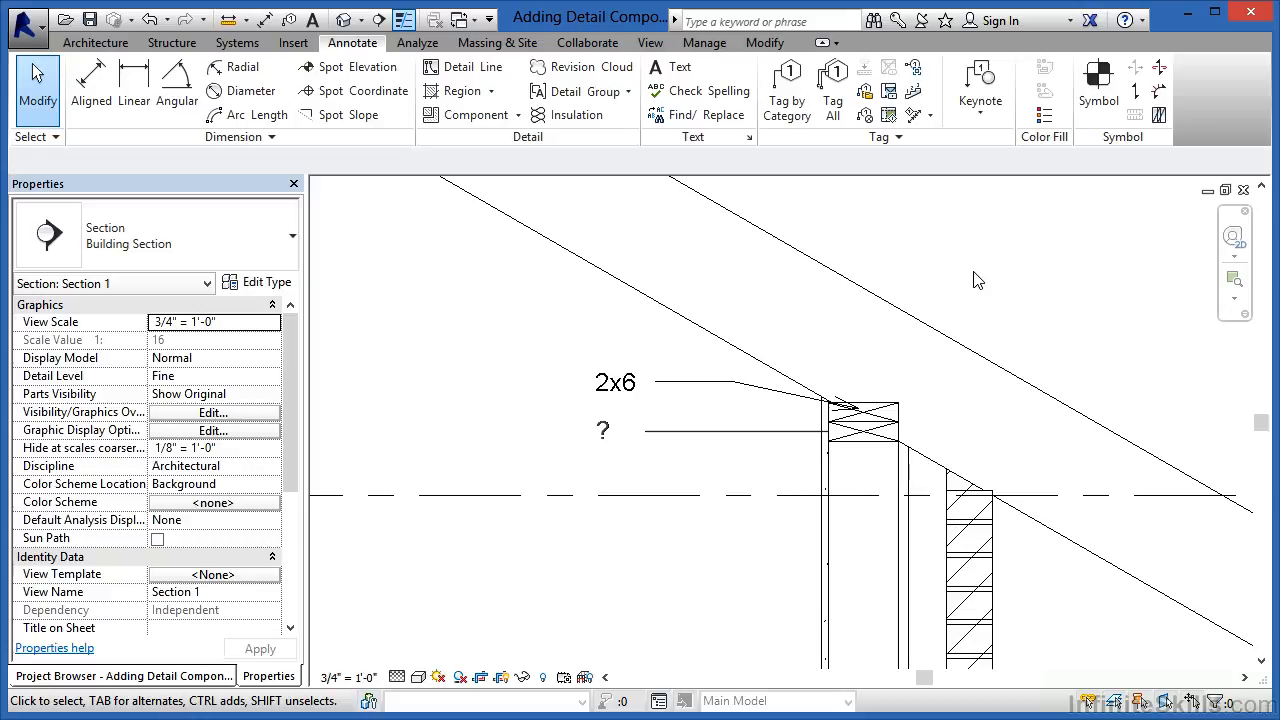
- Set the Type Mark of the lower top plate's Nominal Cut Lumber-Section type to 2x6
click(861, 436)
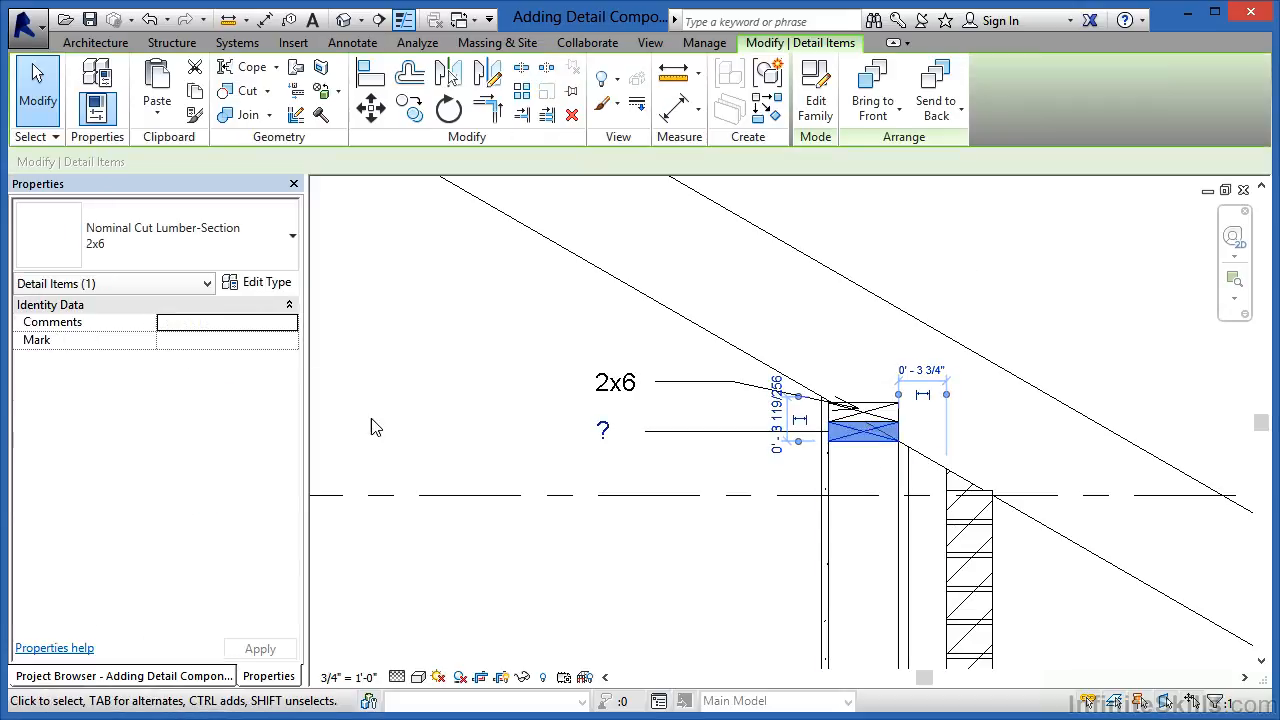
click(268, 285)
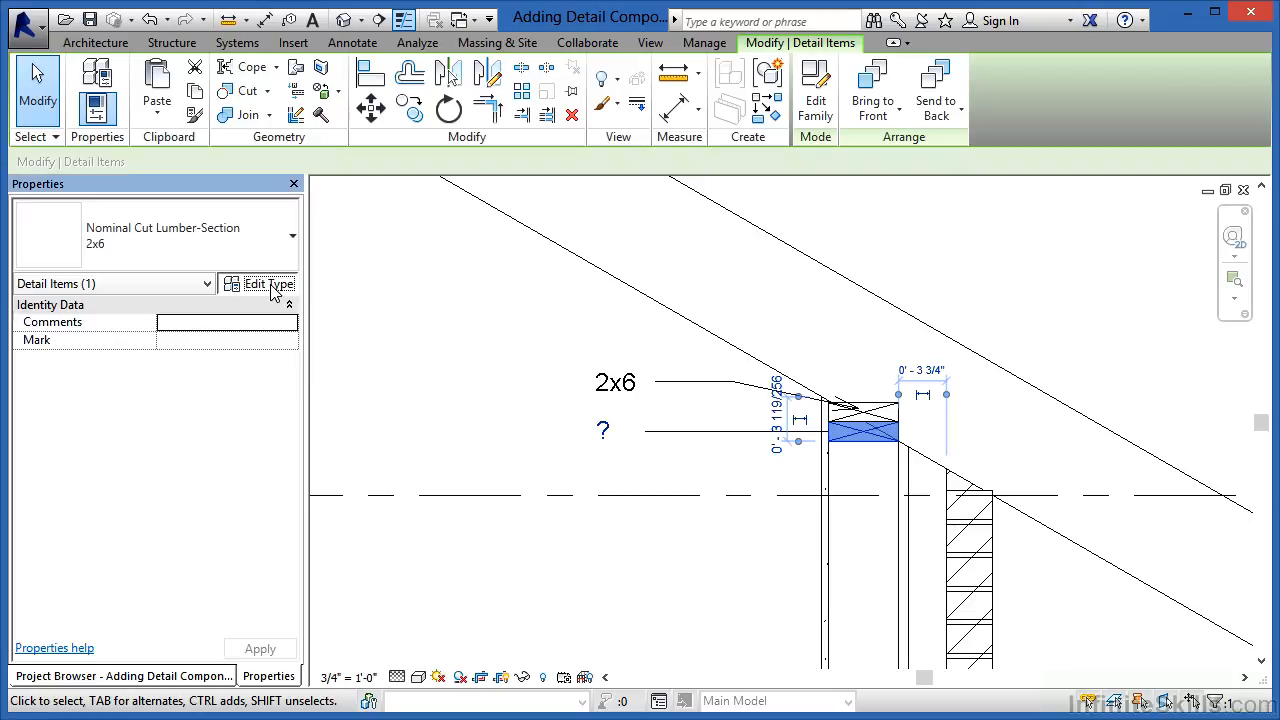
click(724, 410)
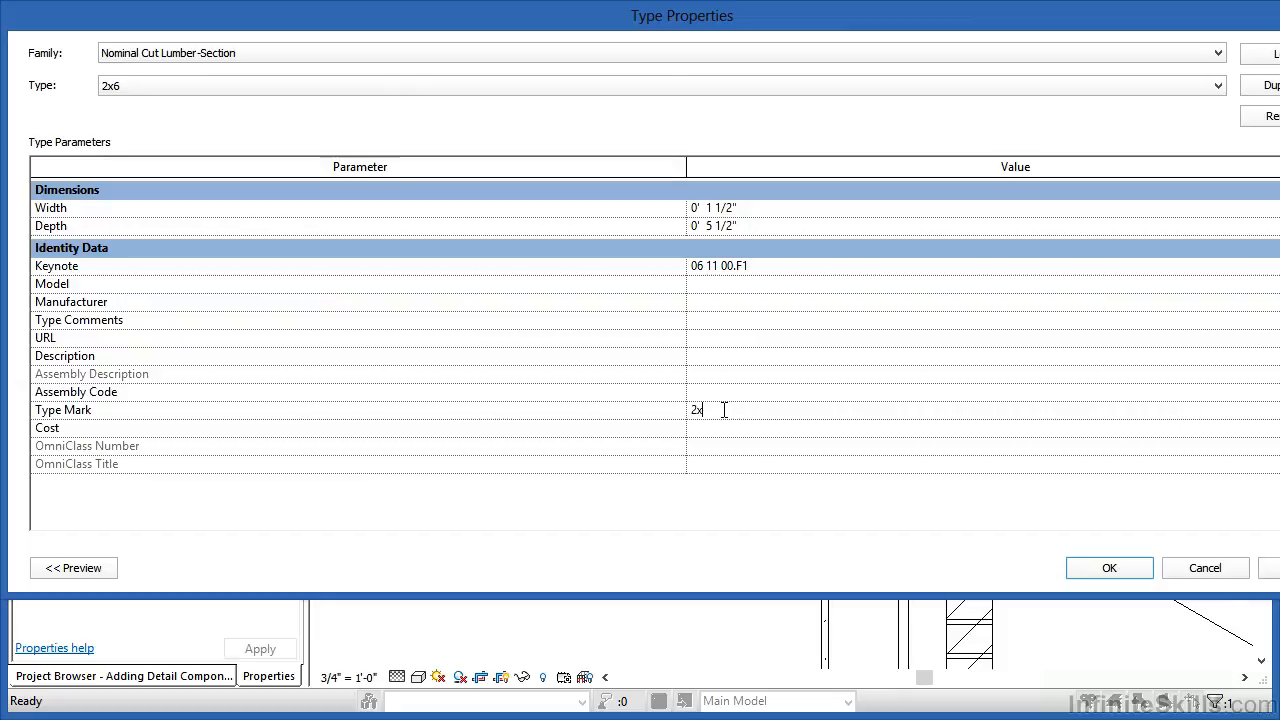
click(1110, 566)
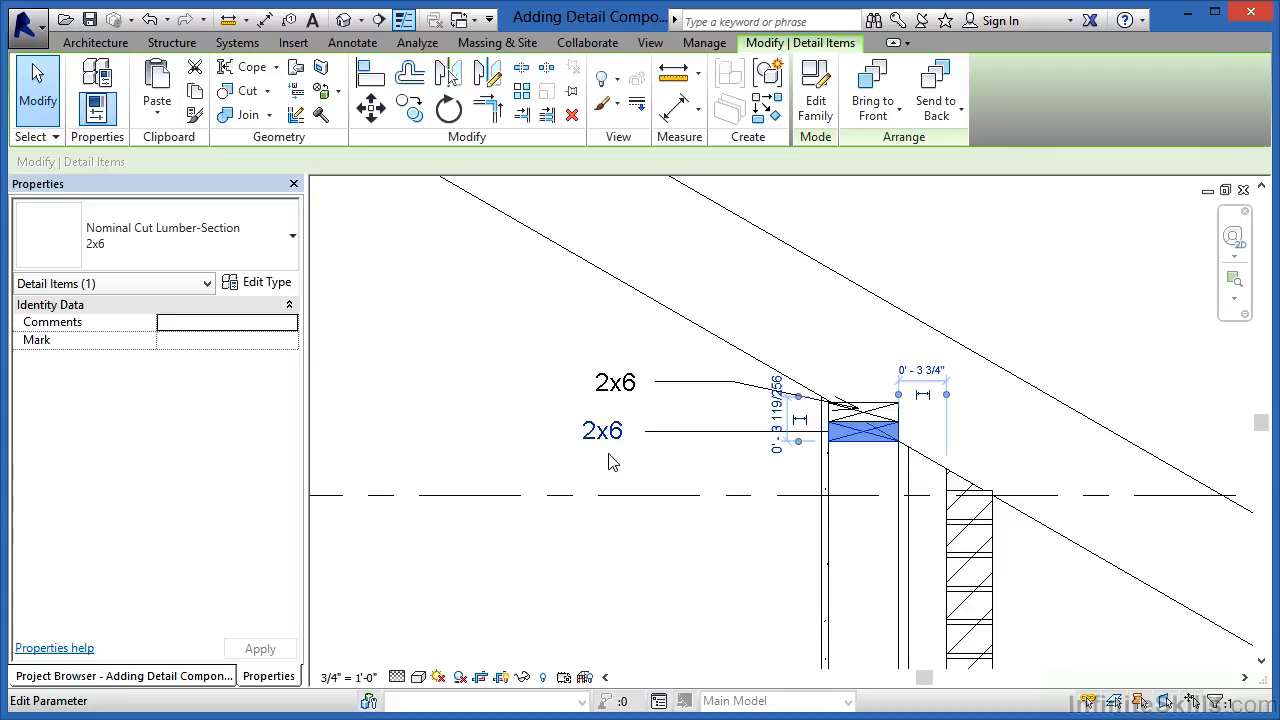
click(740, 550)
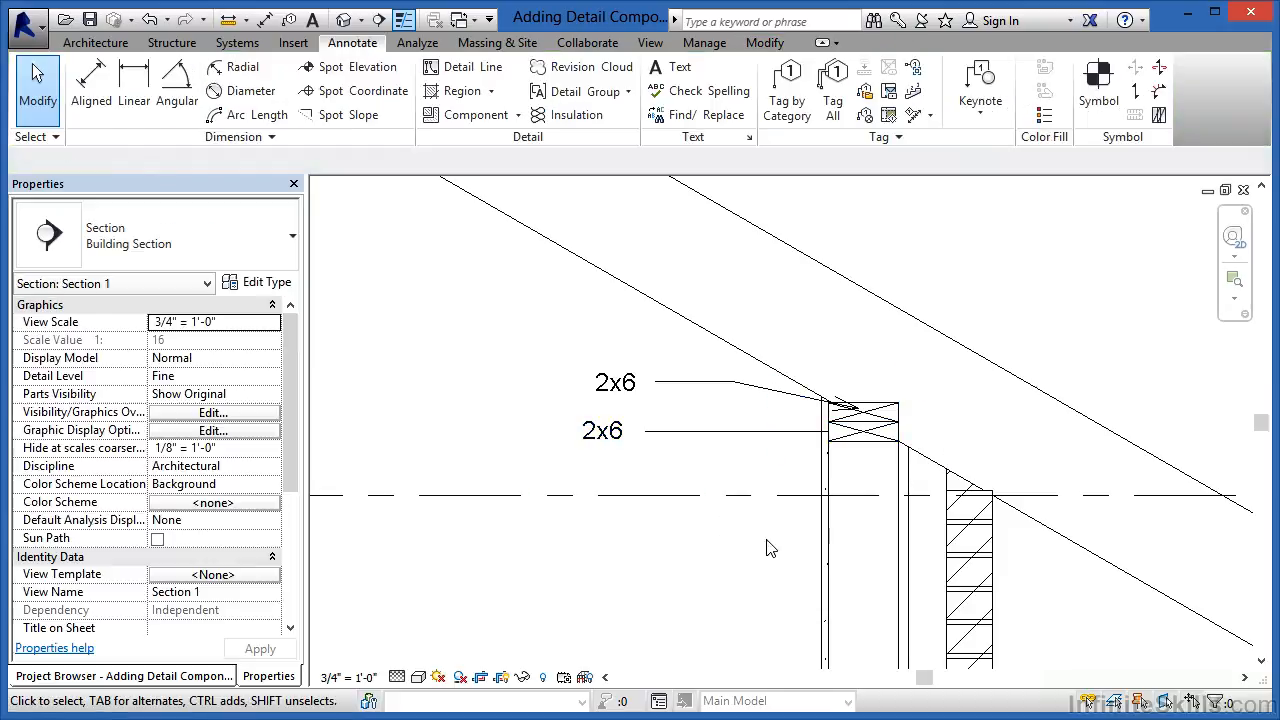
click(872, 436)
mouse_move(872, 436)
mouse_down()
mouse_move(944, 443)
mouse_move(964, 417)
mouse_move(980, 343)
mouse_move(960, 300)
mouse_move(946, 366)
mouse_move(870, 445)
mouse_up()
click(654, 580)
- Tag the bottom plate on the concrete slab by category and place the tag on the interior side, slightly above the slab
scroll(677, 421, down, 8)
scroll(677, 513, up, 10)
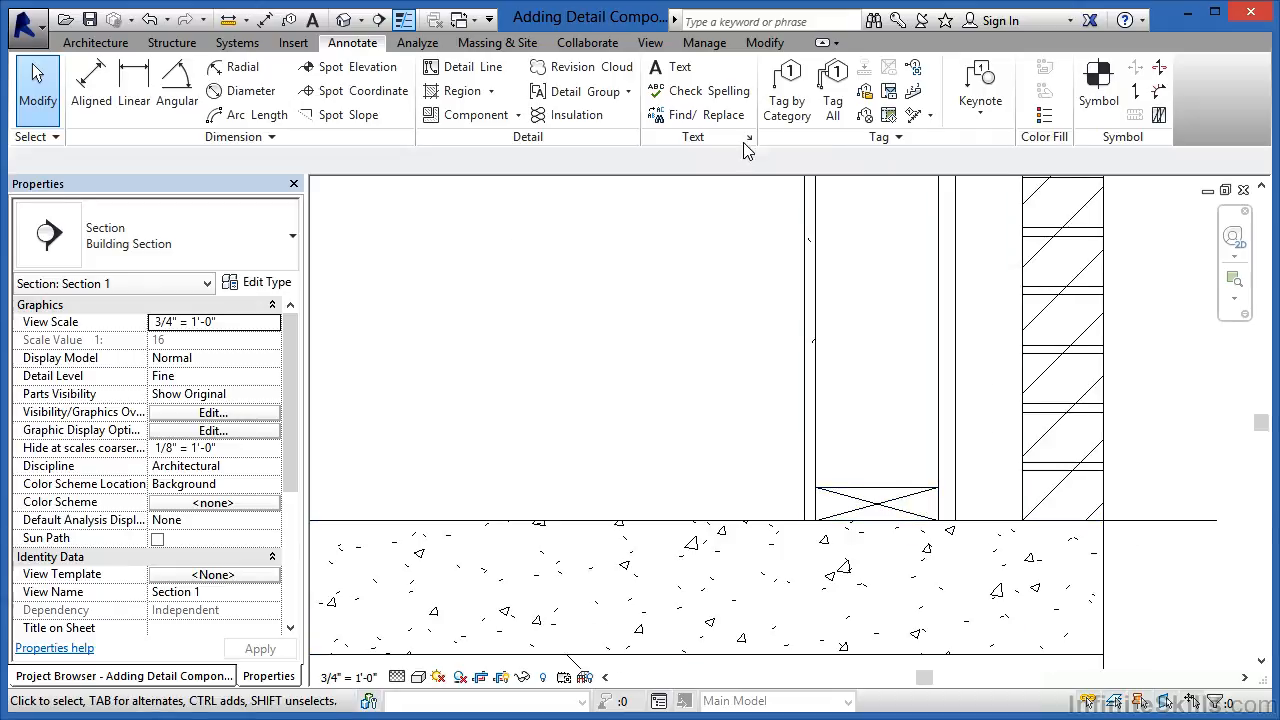
click(787, 95)
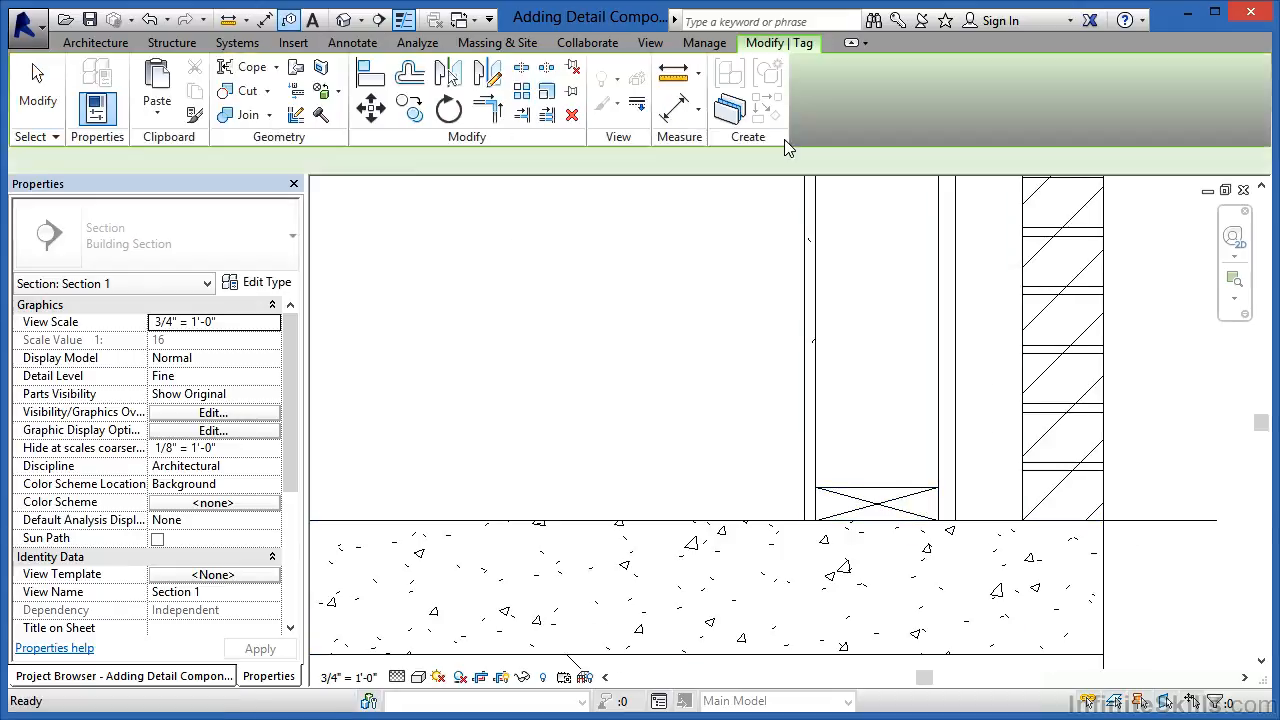
click(880, 500)
mouse_move(878, 287)
mouse_down()
mouse_move(727, 298)
mouse_move(565, 468)
mouse_up()
key(Escape)
key(Escape)
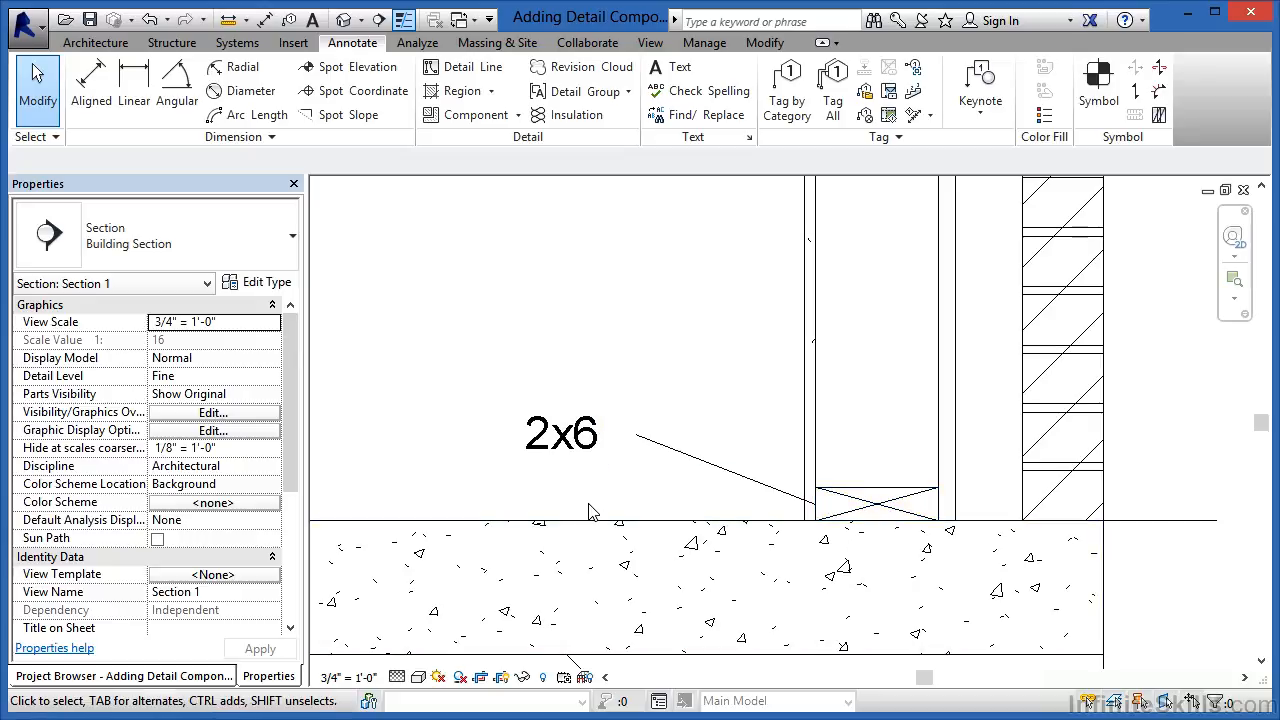
- Place an element keynote with a leader on the lower top plate, positioned below the two 2x6 labels
scroll(668, 583, down, 2)
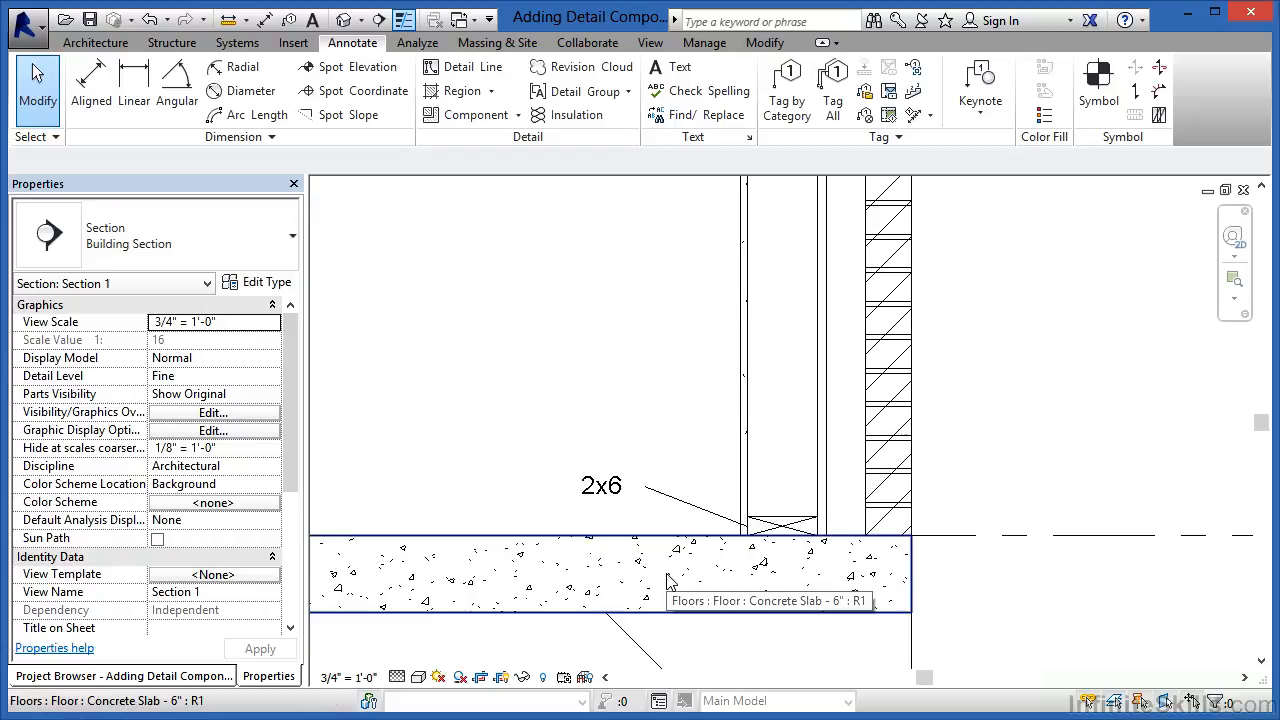
scroll(684, 615, down, 1)
scroll(684, 615, down, 3)
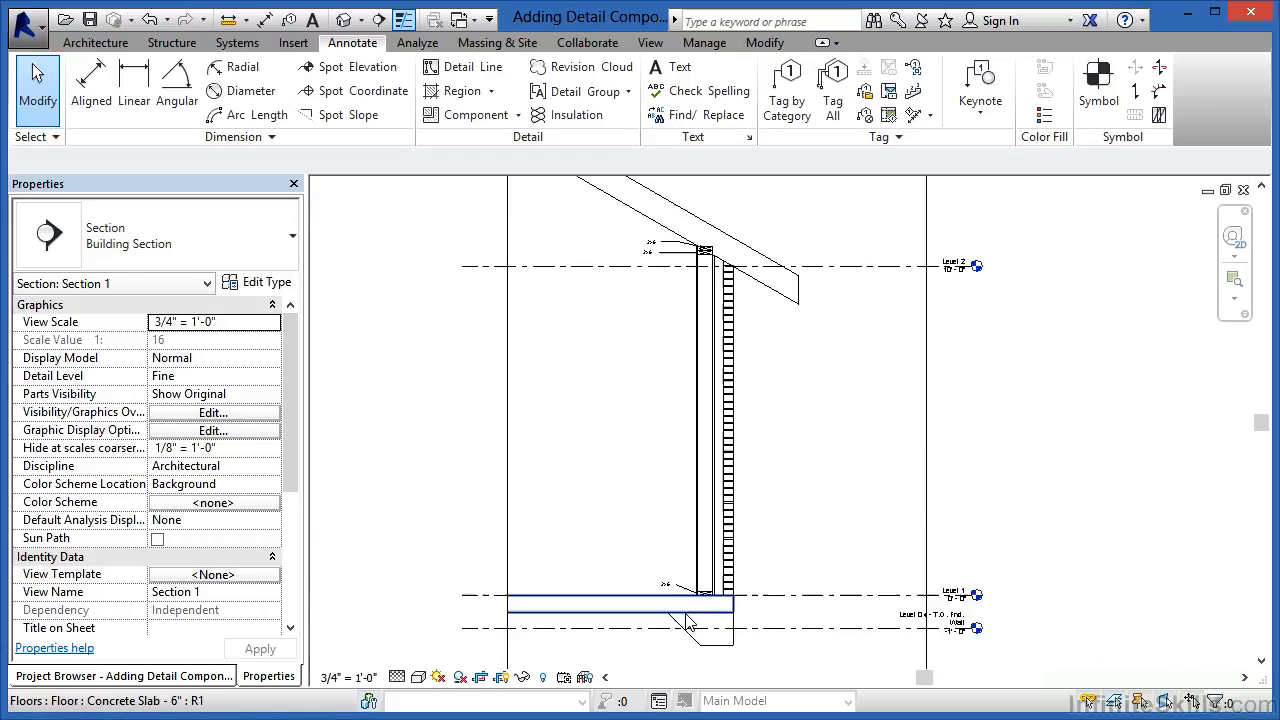
scroll(665, 283, up, 1)
scroll(665, 283, up, 5)
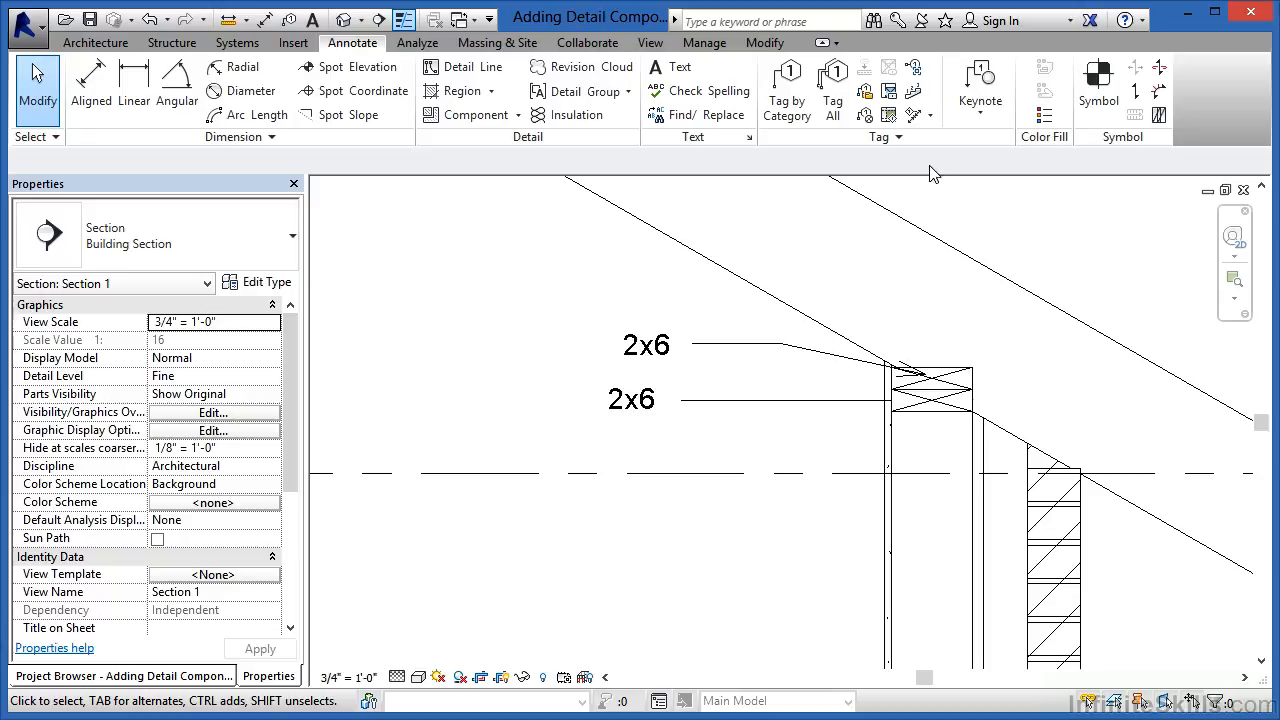
click(980, 116)
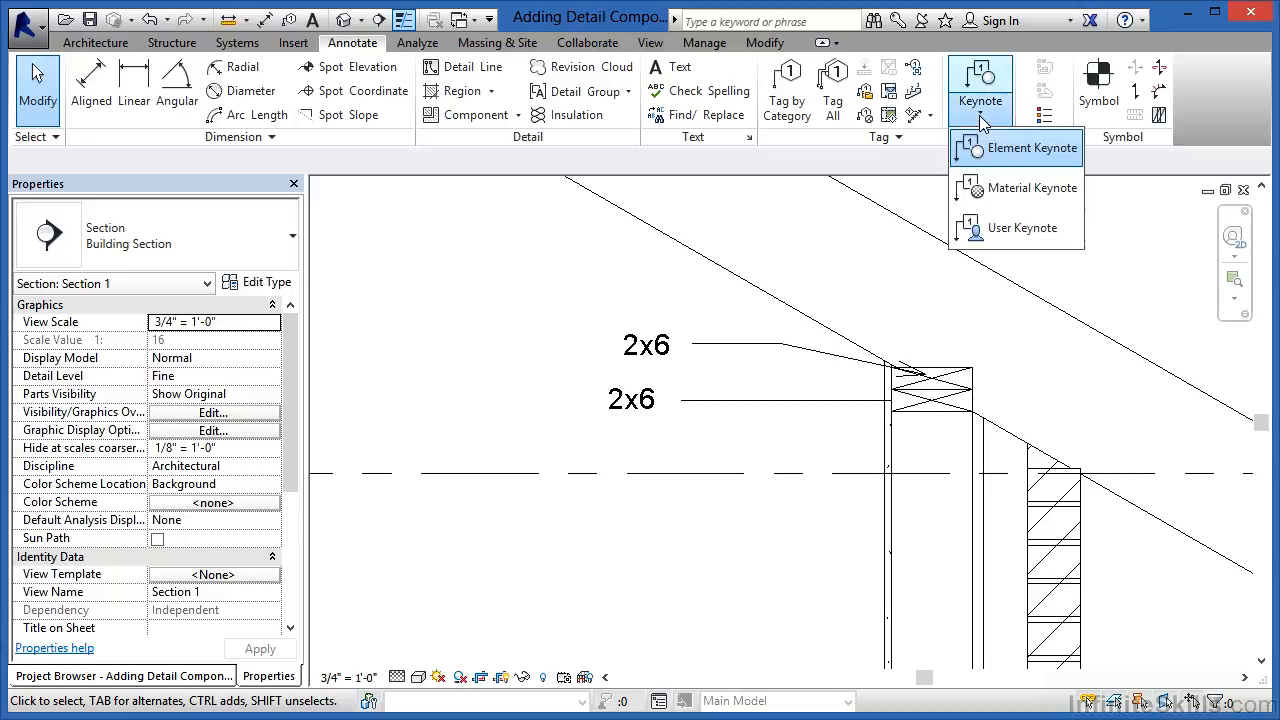
click(1018, 150)
click(932, 408)
click(779, 447)
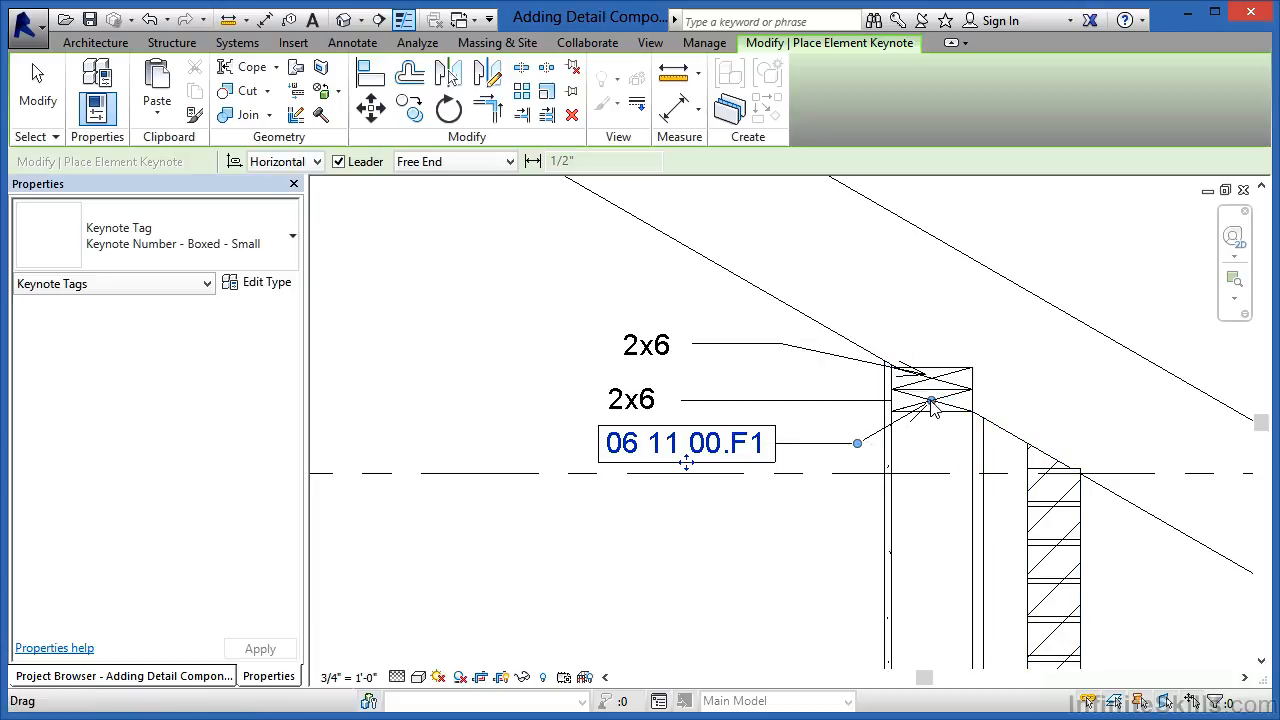
key(Escape)
key(Escape)
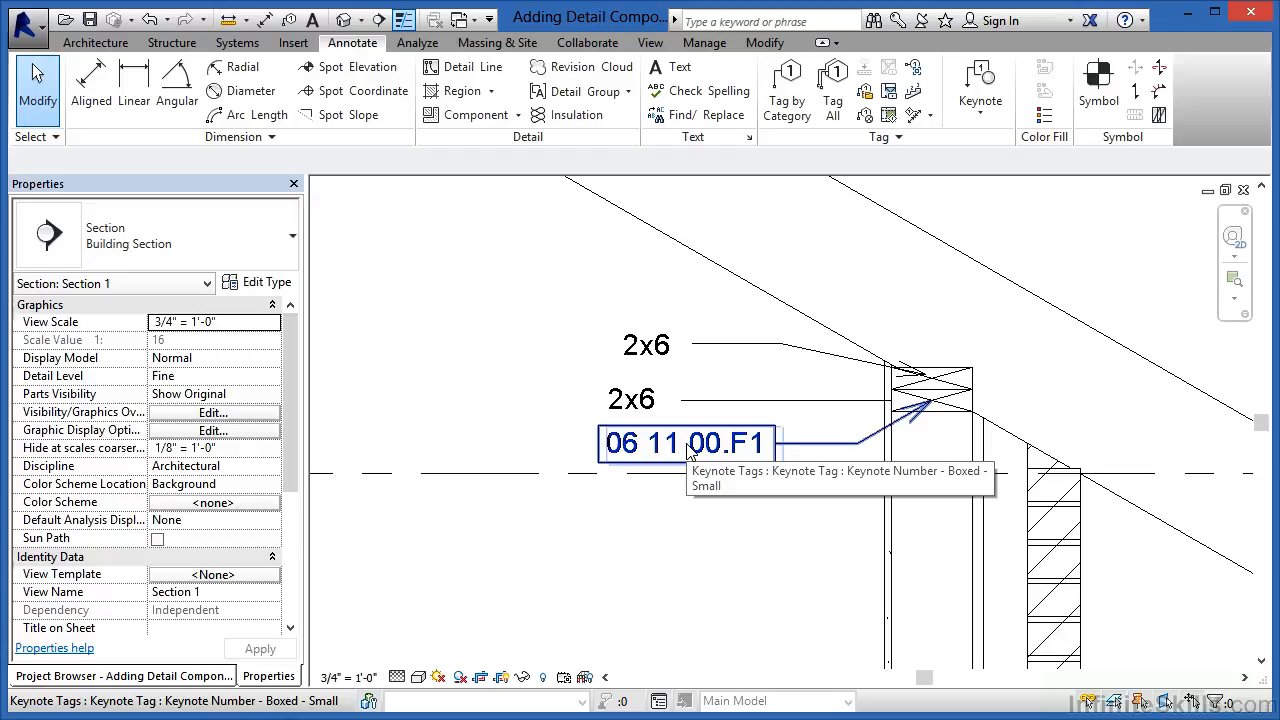
- Change the new keynote tag's type to Keynote Text
click(805, 446)
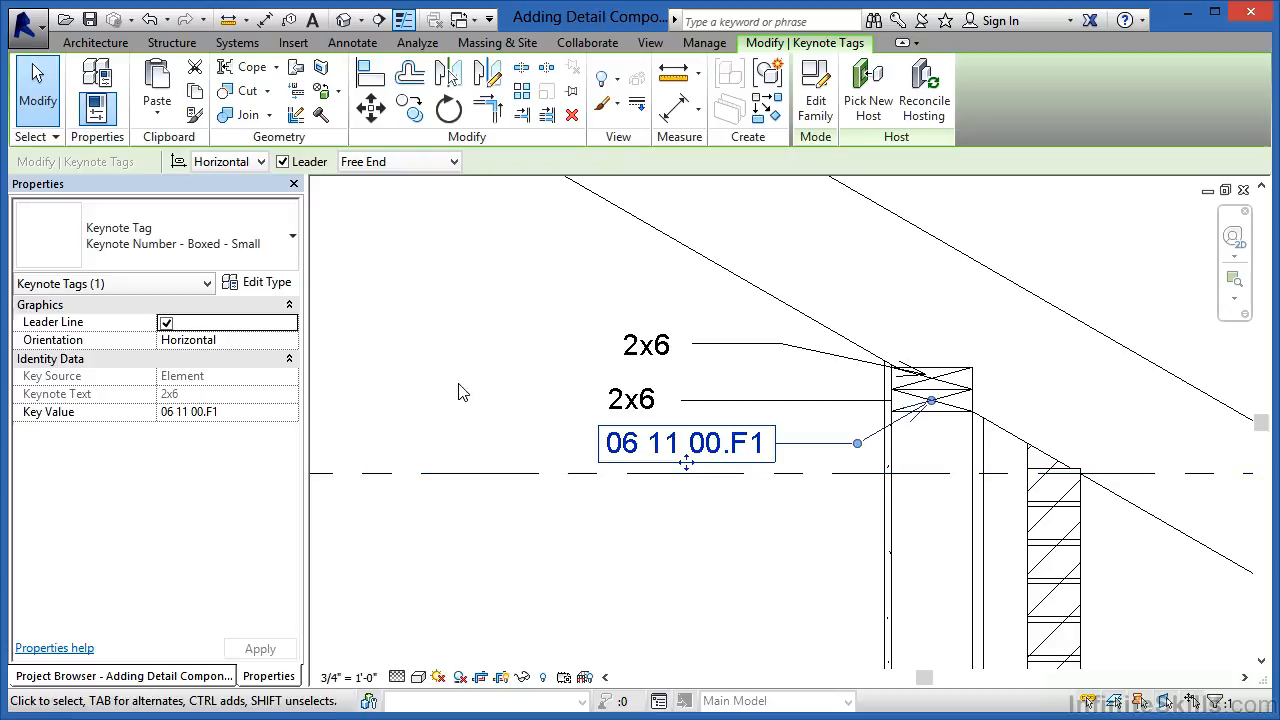
click(213, 253)
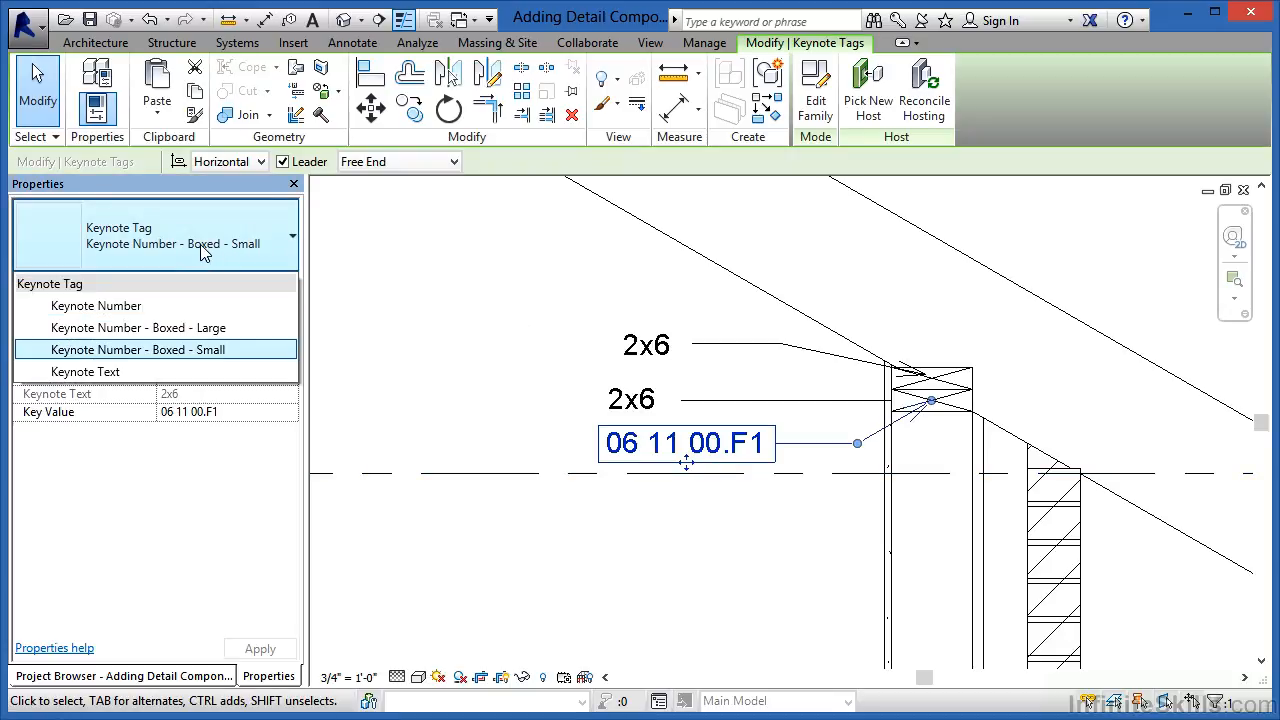
click(107, 373)
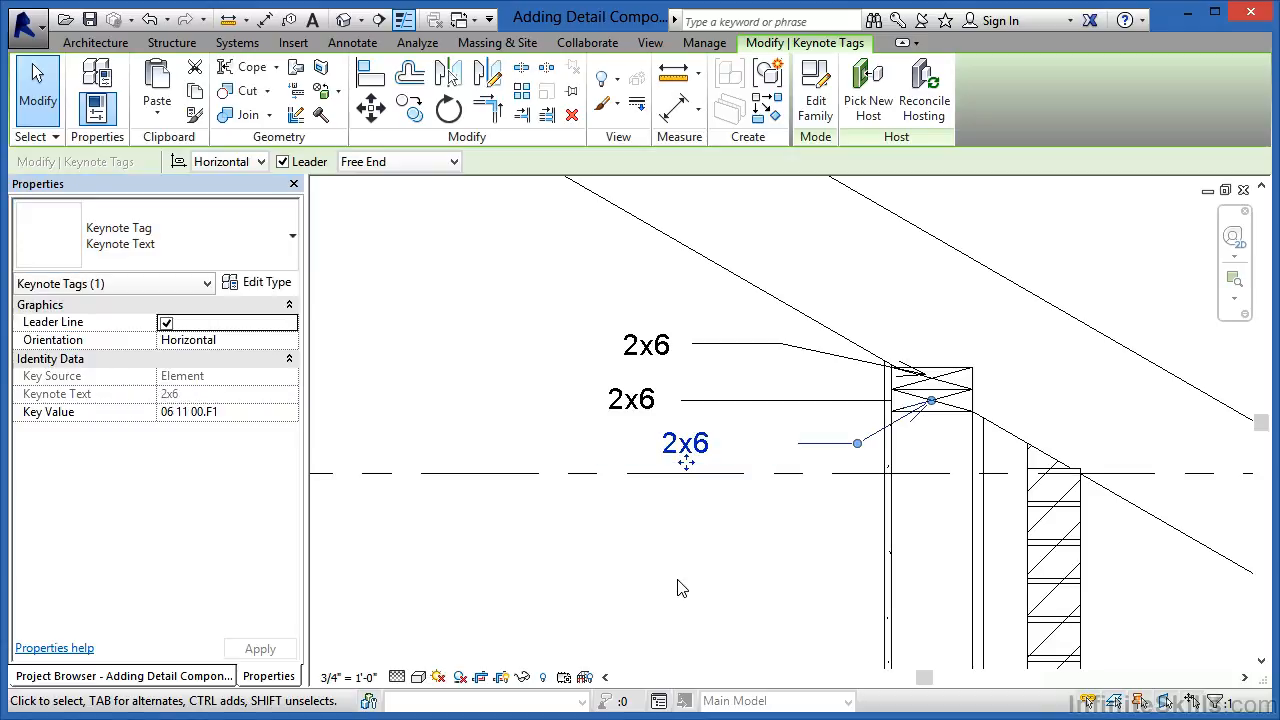
click(723, 525)
click(939, 410)
mouse_move(939, 412)
ctrl+mouse_down()
mouse_move(934, 456)
mouse_move(934, 416)
ctrl+mouse_up()
click(740, 536)
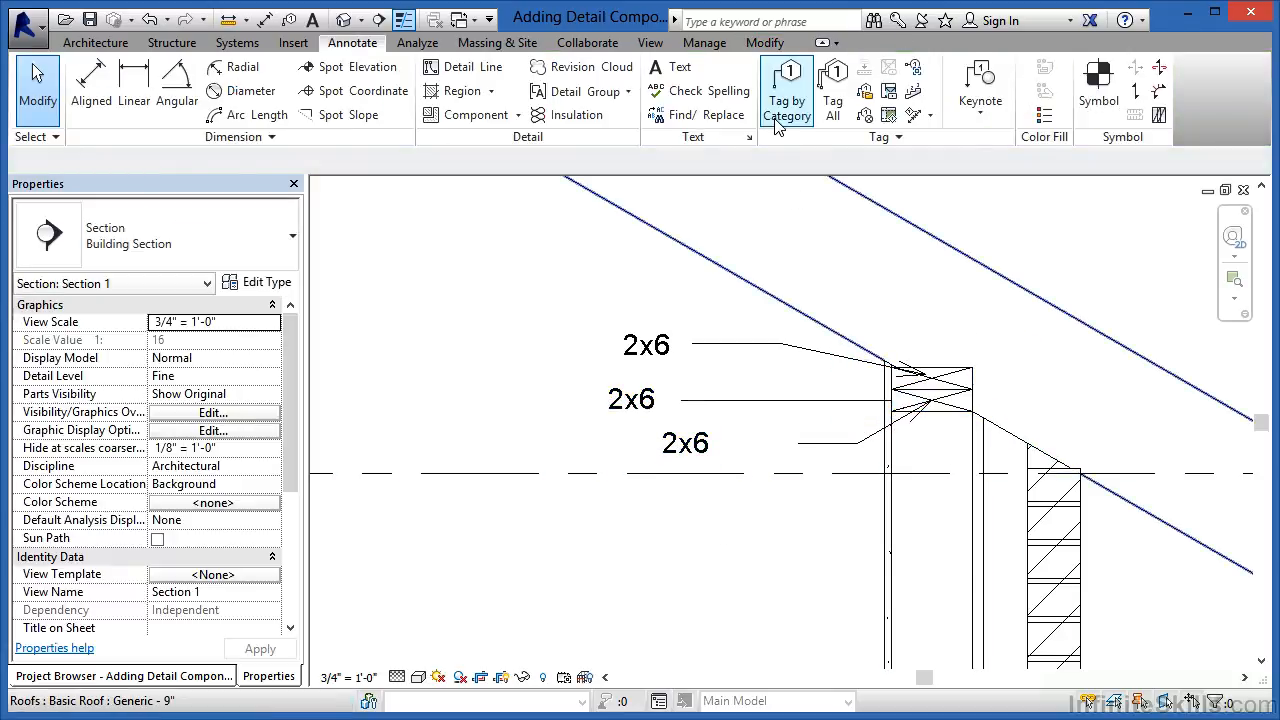
- Tag the brick veneer detail under the roof overhang by category, using a leader with an attached end
scroll(587, 270, down, 3)
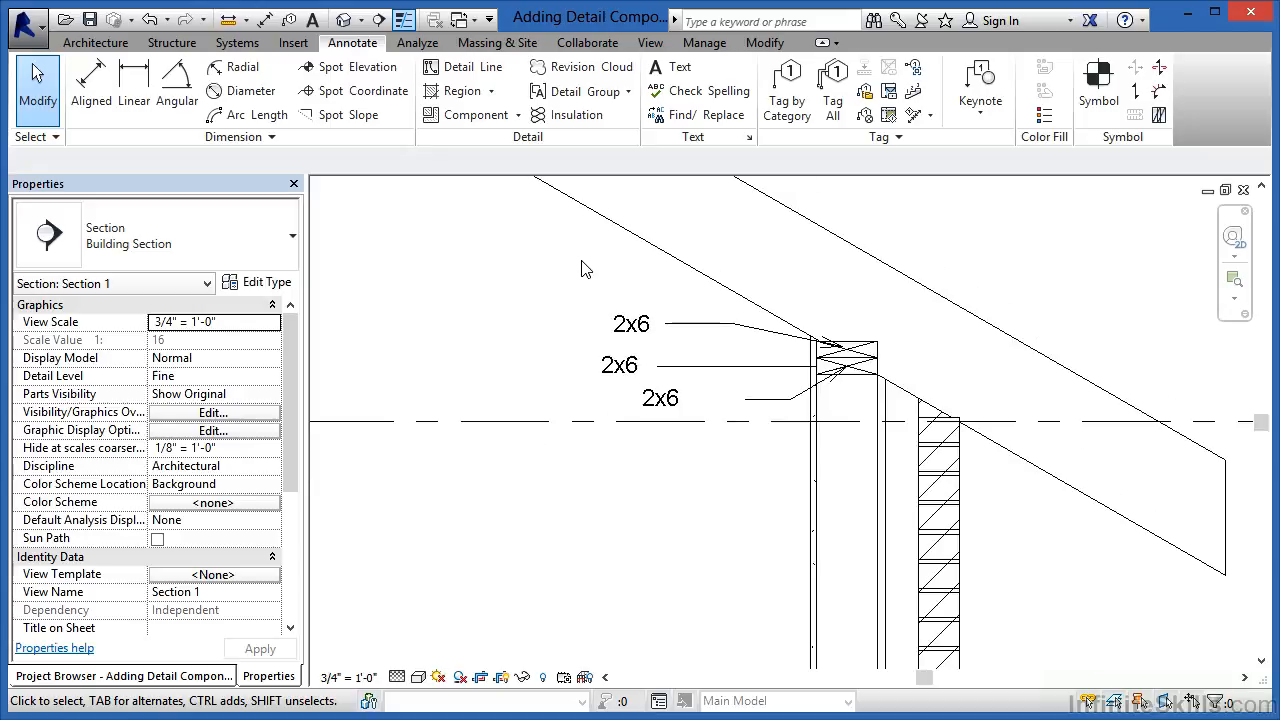
scroll(587, 270, down, 3)
scroll(733, 360, up, 4)
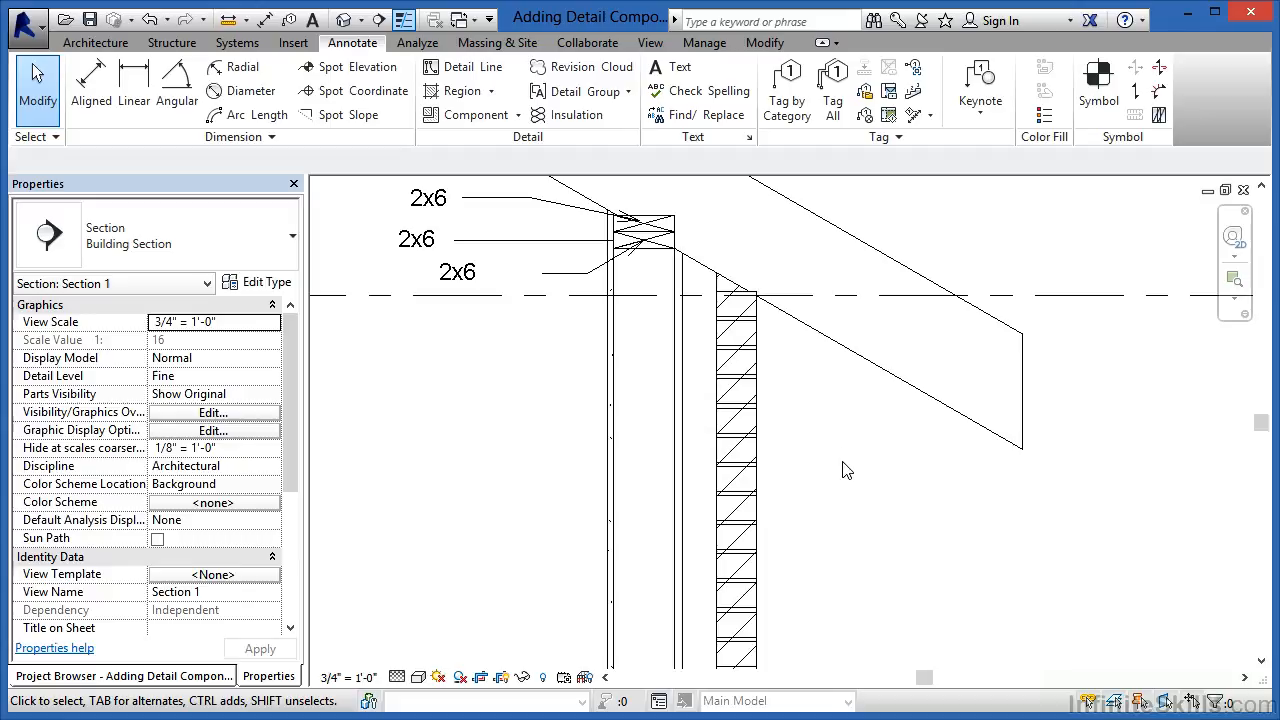
click(788, 112)
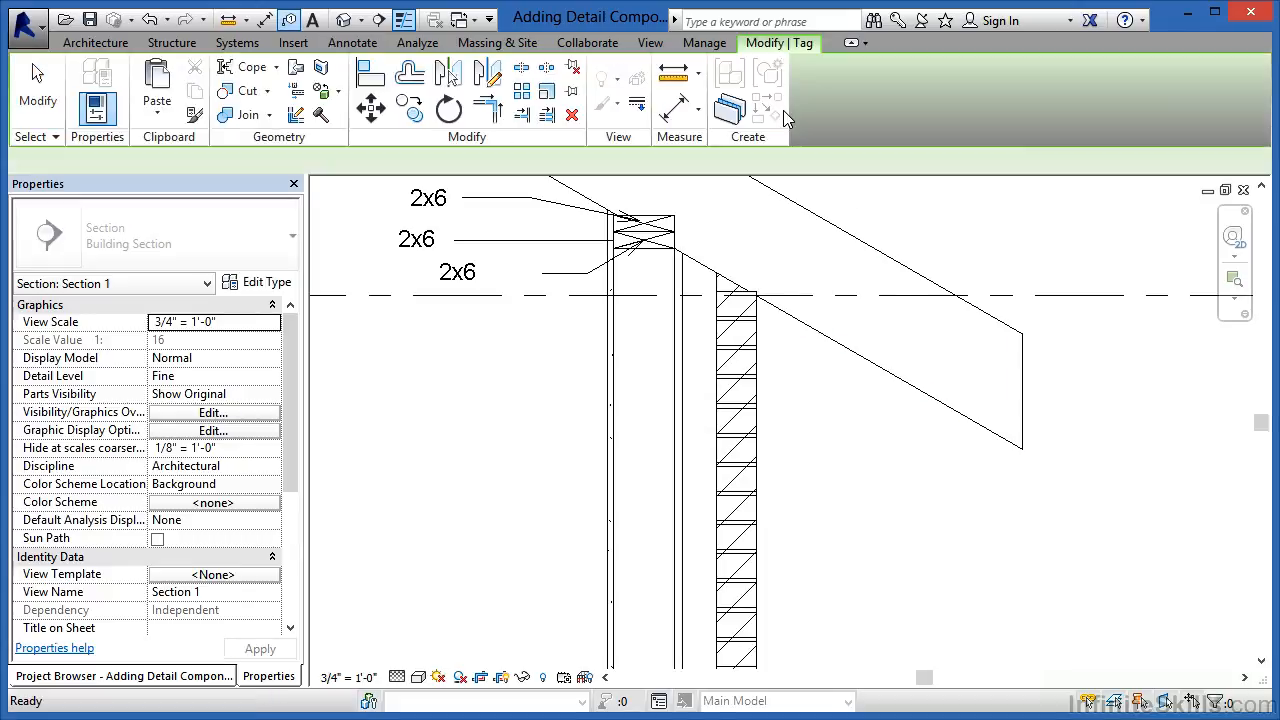
click(758, 482)
middle_drag(822, 475, 823, 535)
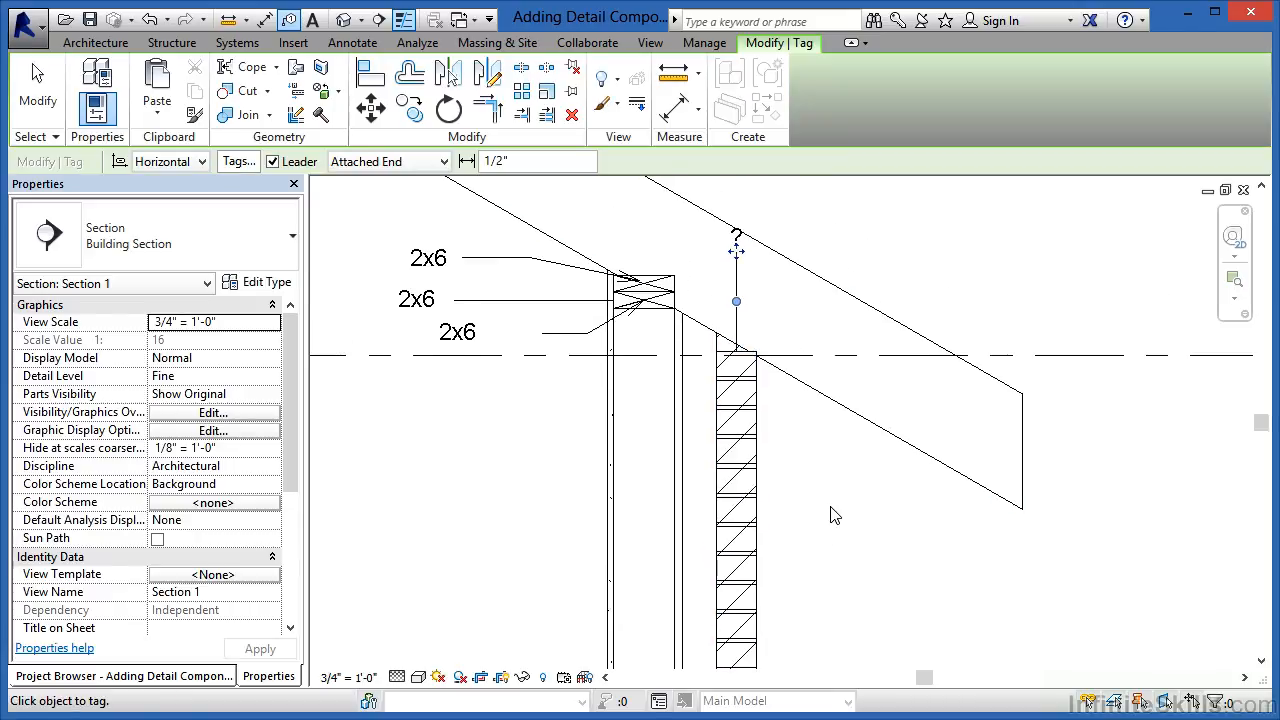
- Place a boxed element keynote with a free-end leader on the brick veneer, positioned on the exterior side, without choosing a keynote value
click(341, 45)
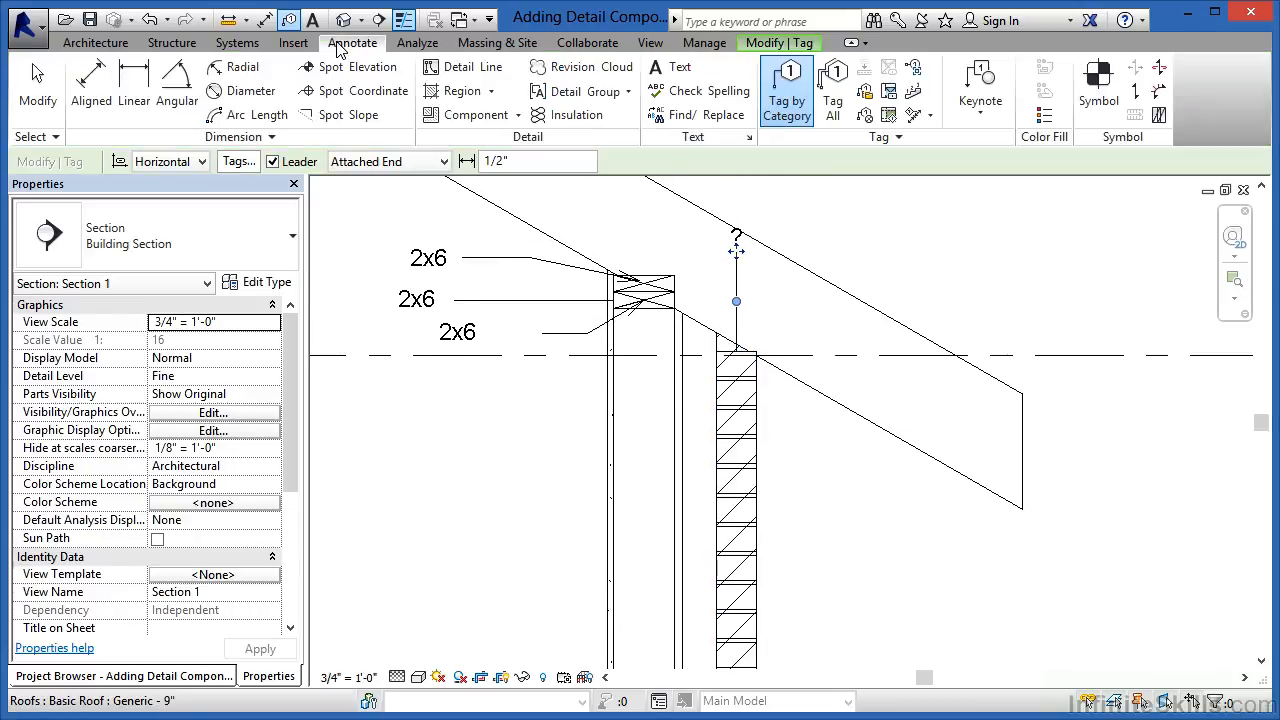
click(981, 116)
click(995, 150)
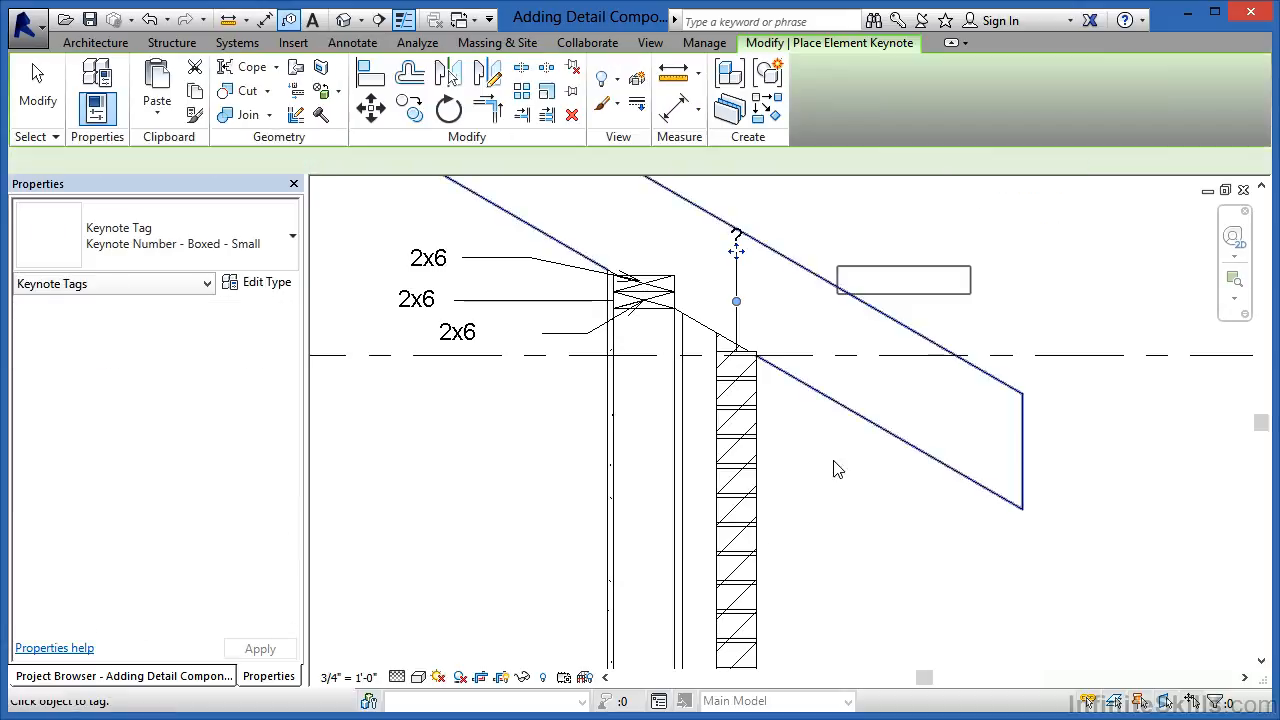
click(748, 545)
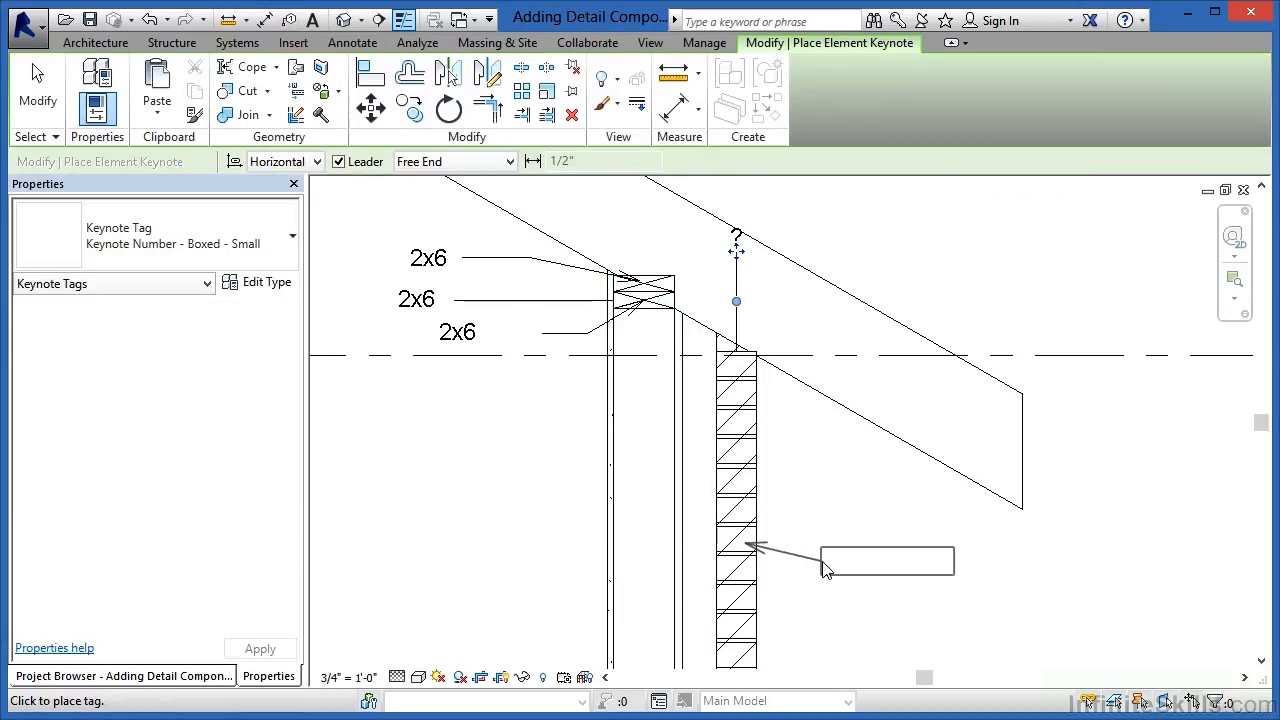
click(868, 570)
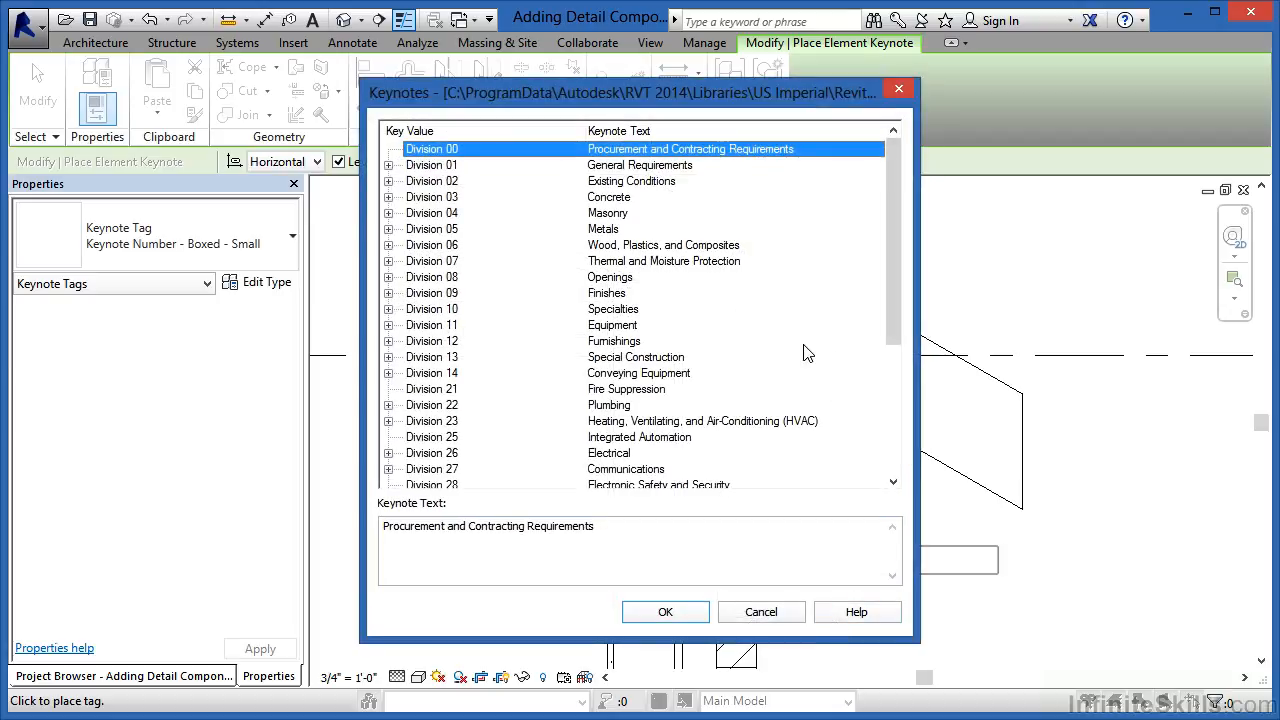
click(760, 612)
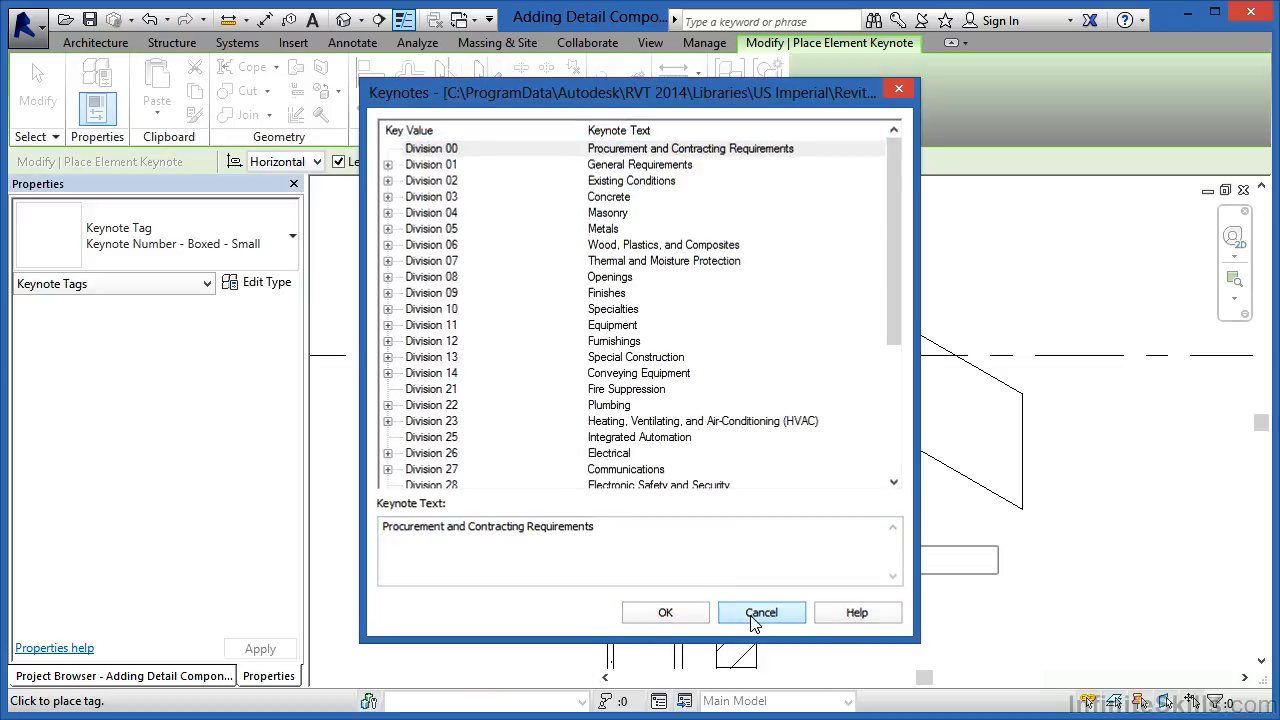
key(Escape)
key(Escape)
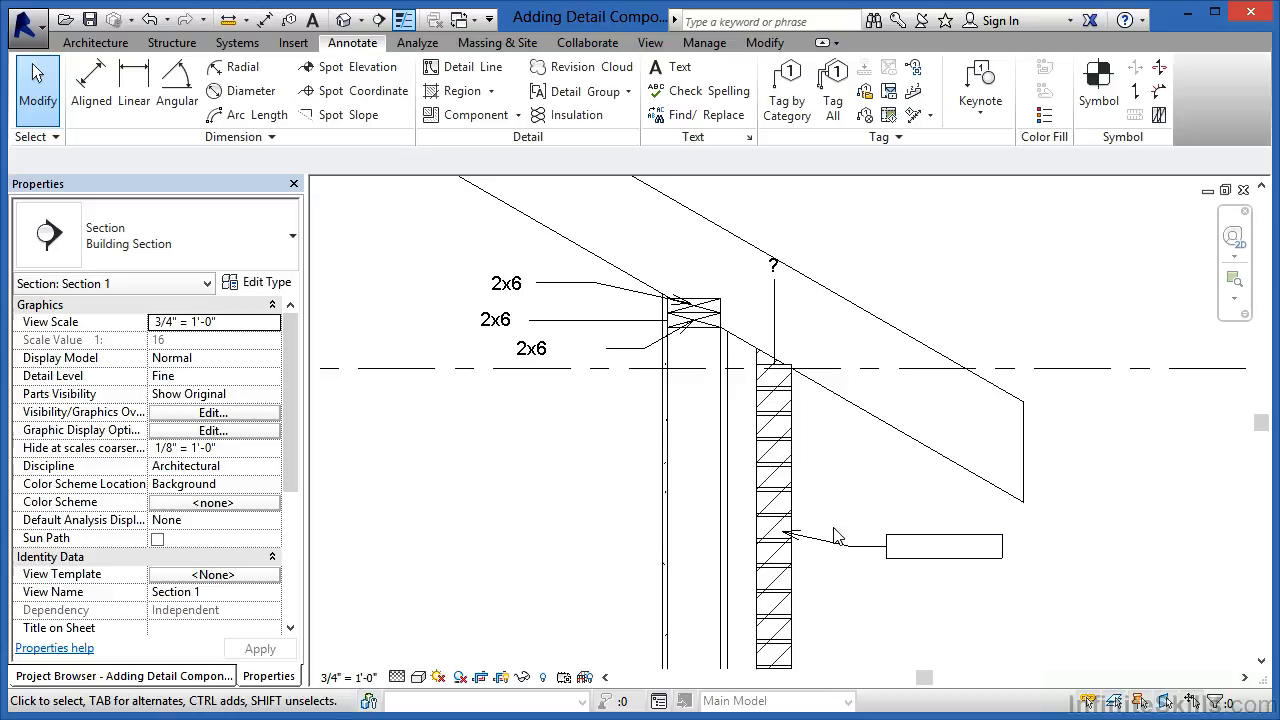
- Add a text note reading 2x6 with a two-segment leader pointing to the brick veneer, below the empty keynote box
click(681, 70)
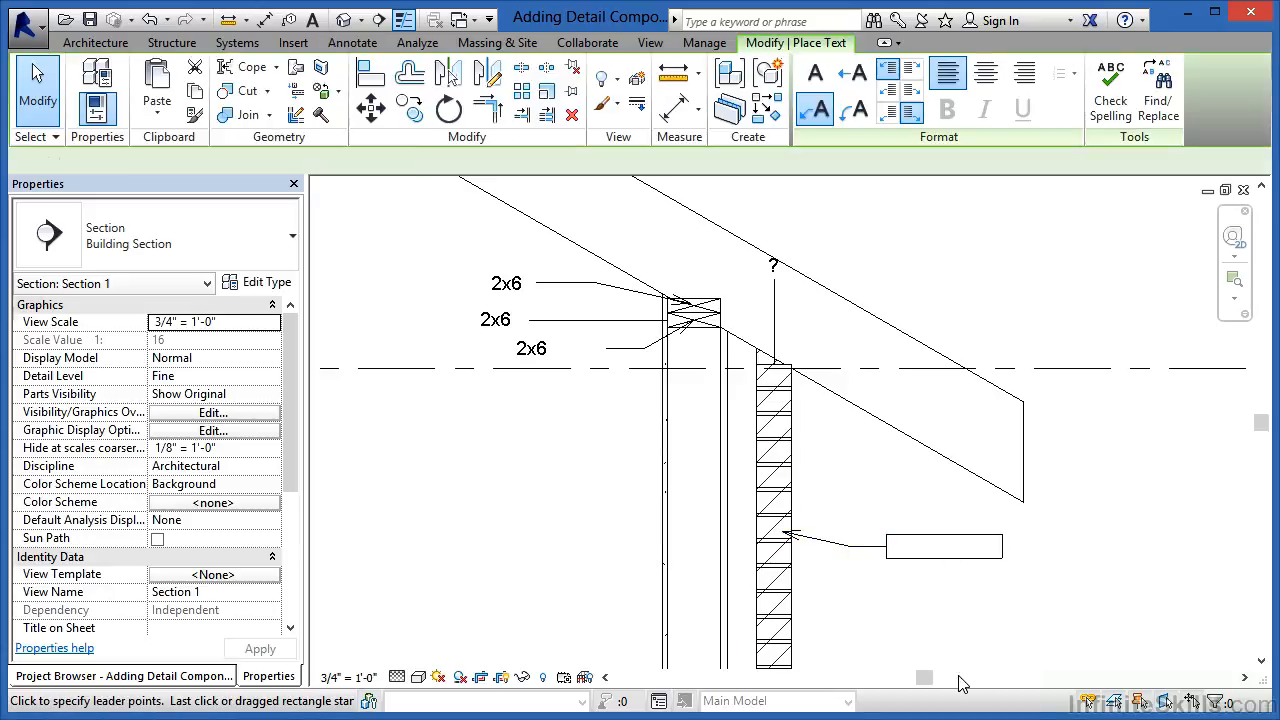
click(780, 583)
click(850, 621)
click(893, 622)
text(2x6)
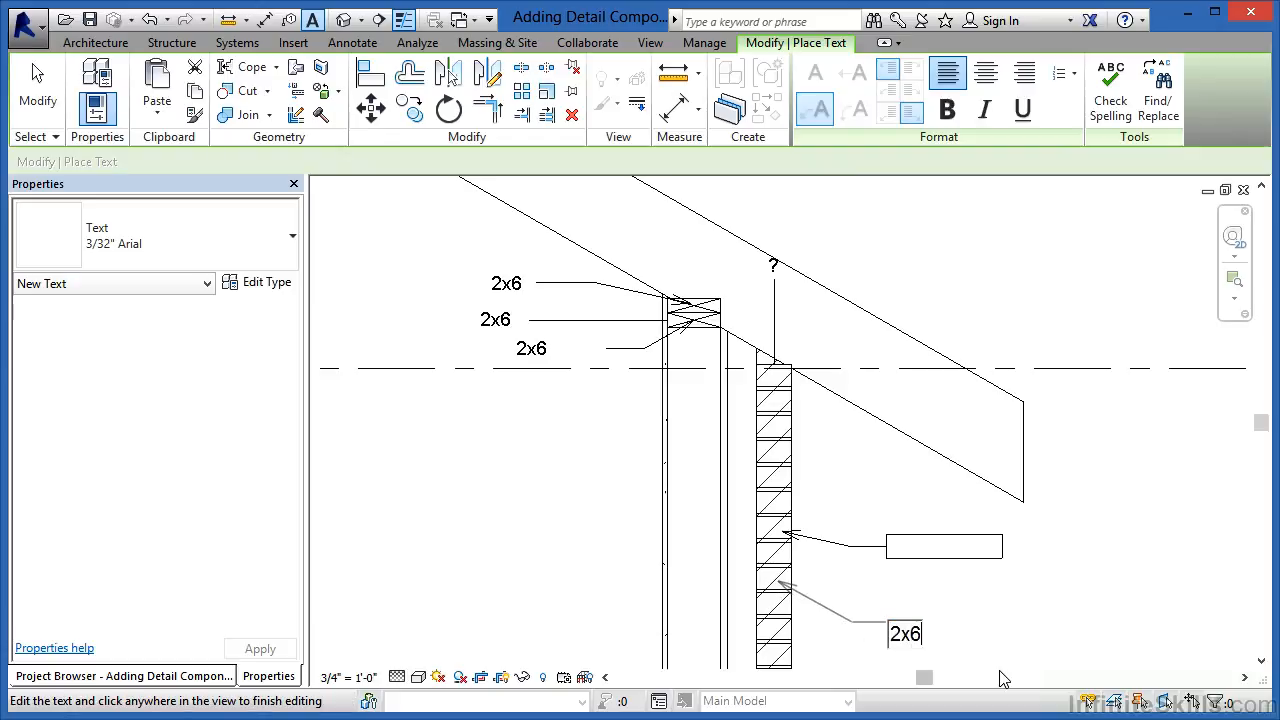
click(1060, 624)
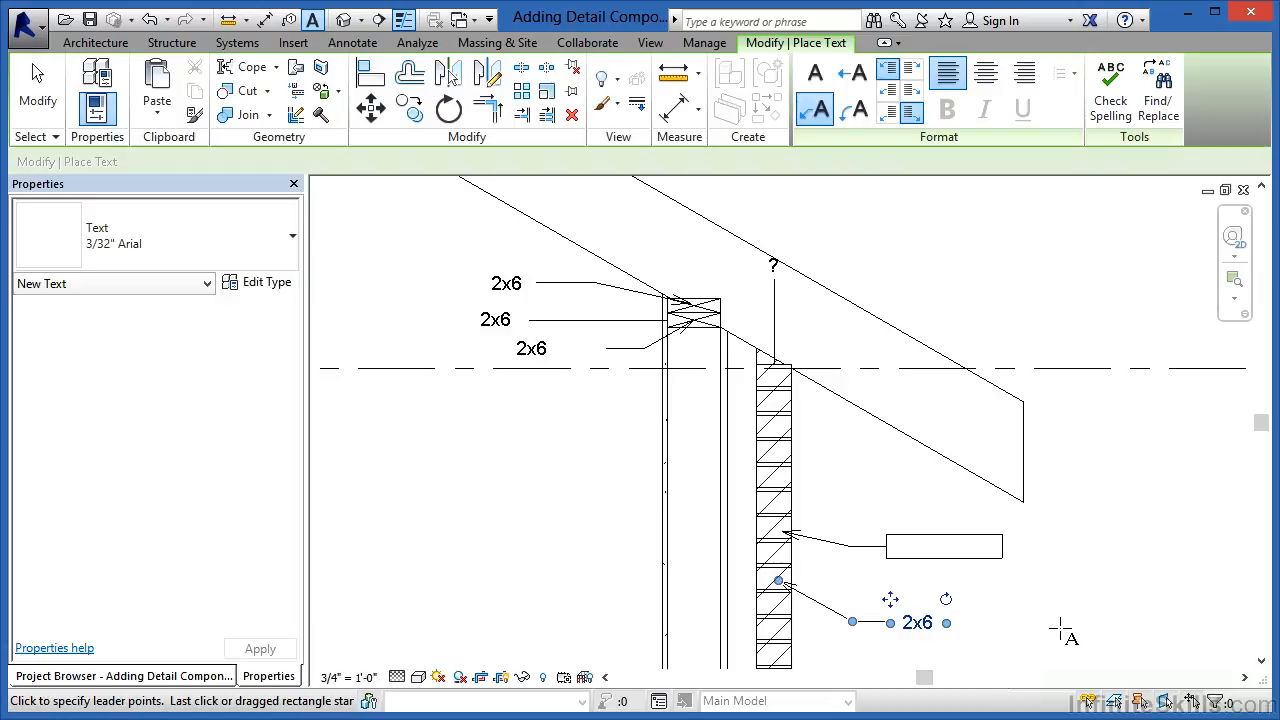
key(Escape)
key(Escape)
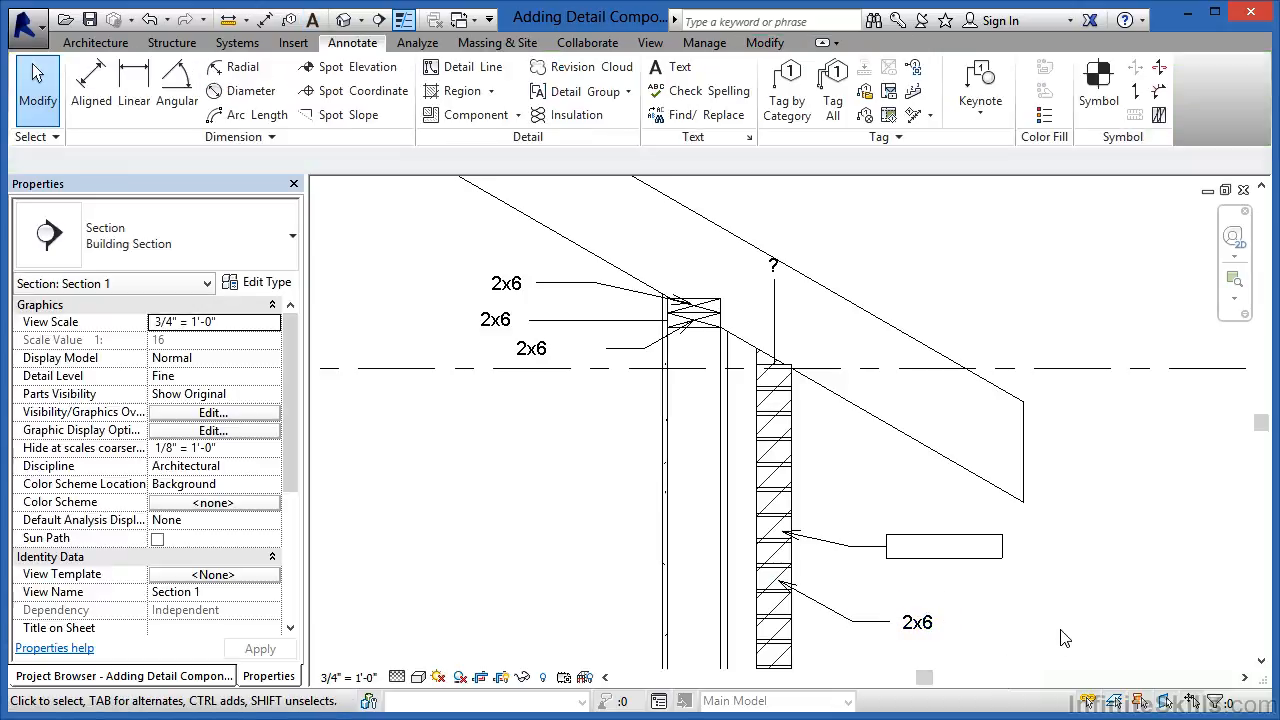